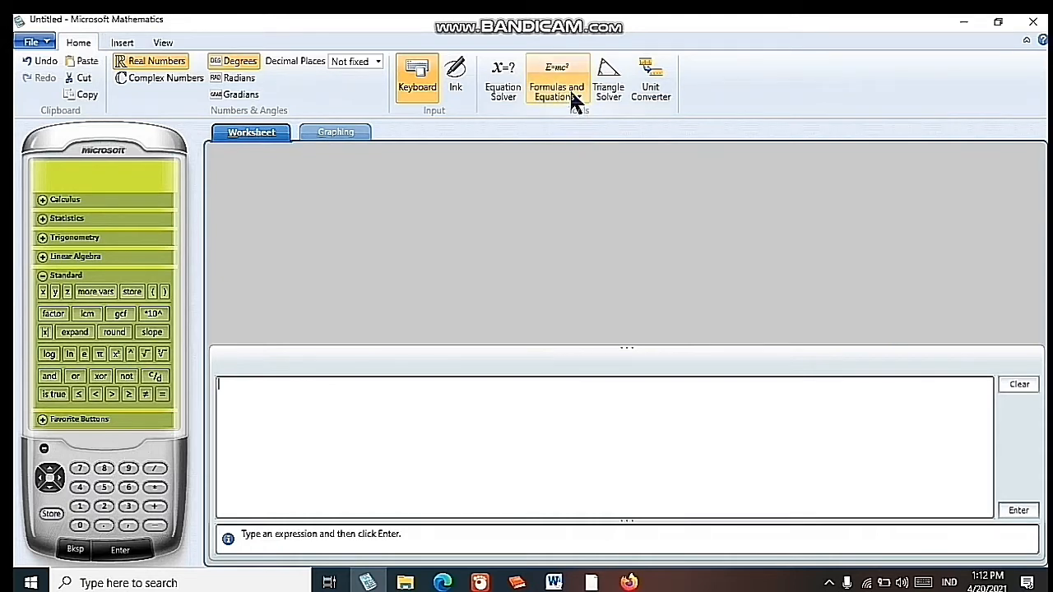
Plot the quadratic formula from the Algebra collection of formulas and equations
{"action": "left_click", "coordinate": [576, 97]}
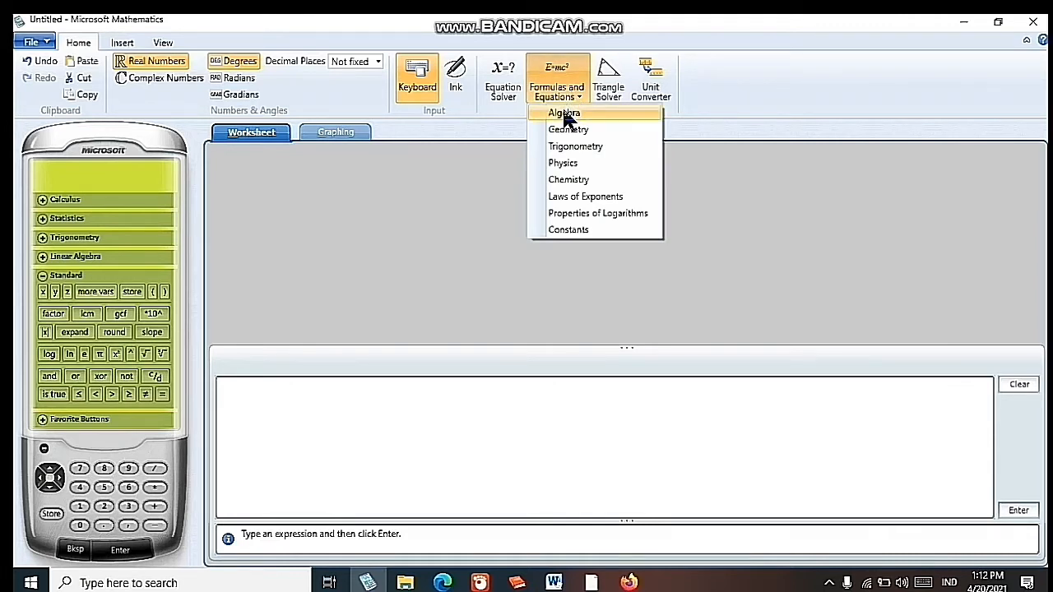
{"action": "left_click", "coordinate": [564, 114]}
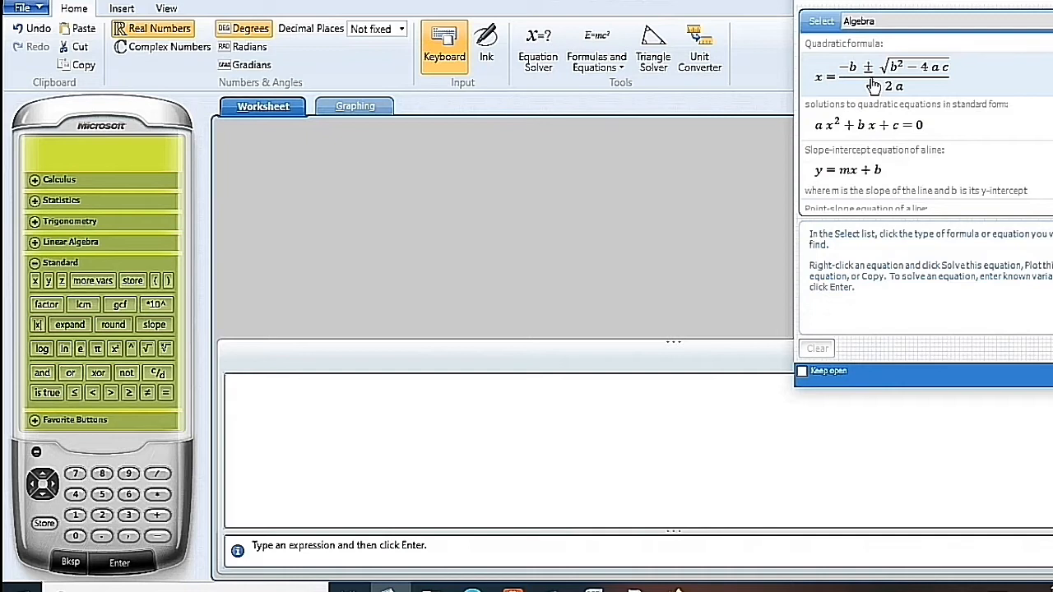
{"action": "right_click", "coordinate": [873, 82]}
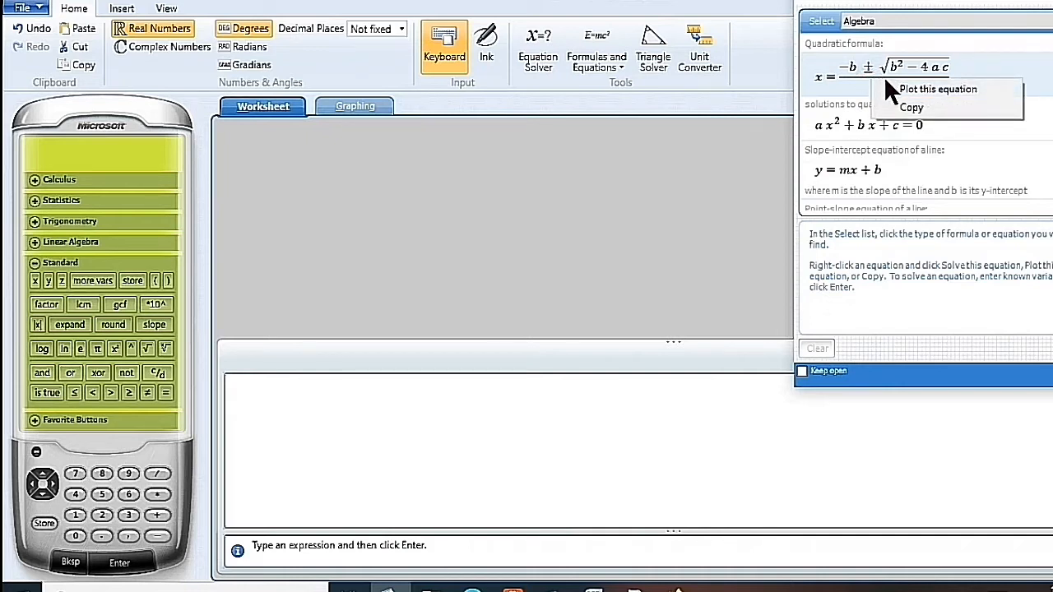
{"action": "left_click", "coordinate": [897, 88]}
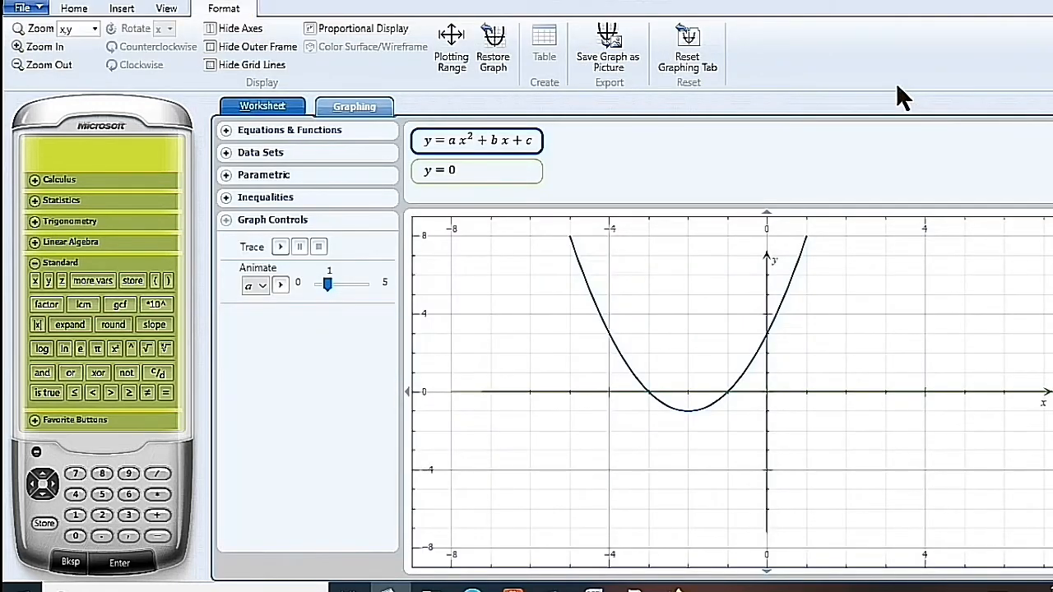
Show the graph's equations and functions, keeping the plot type 2D and the coordinates Cartesian
{"action": "left_click", "coordinate": [335, 132]}
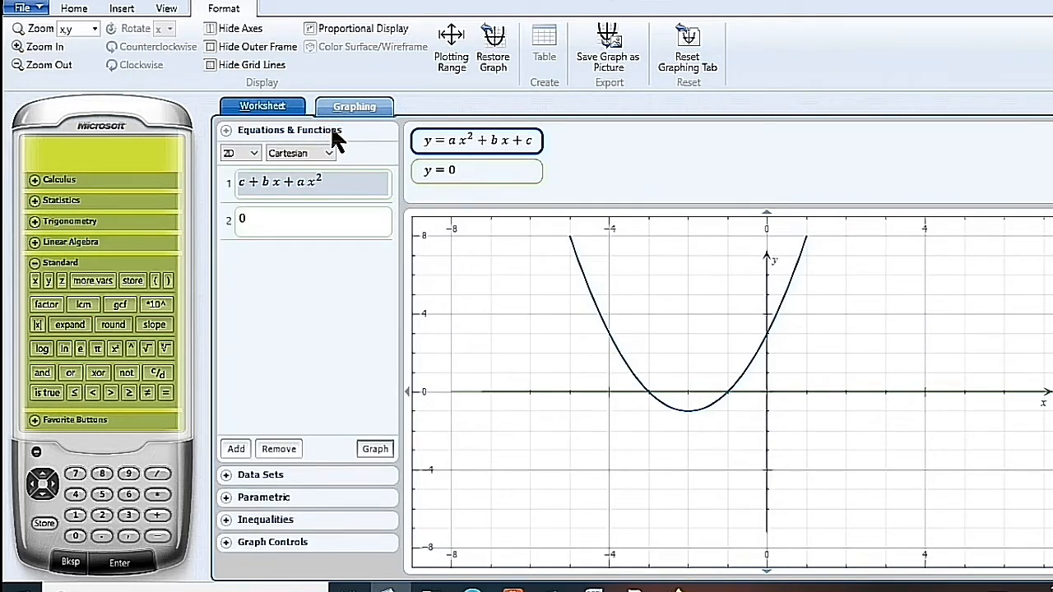
{"action": "left_click", "coordinate": [248, 150]}
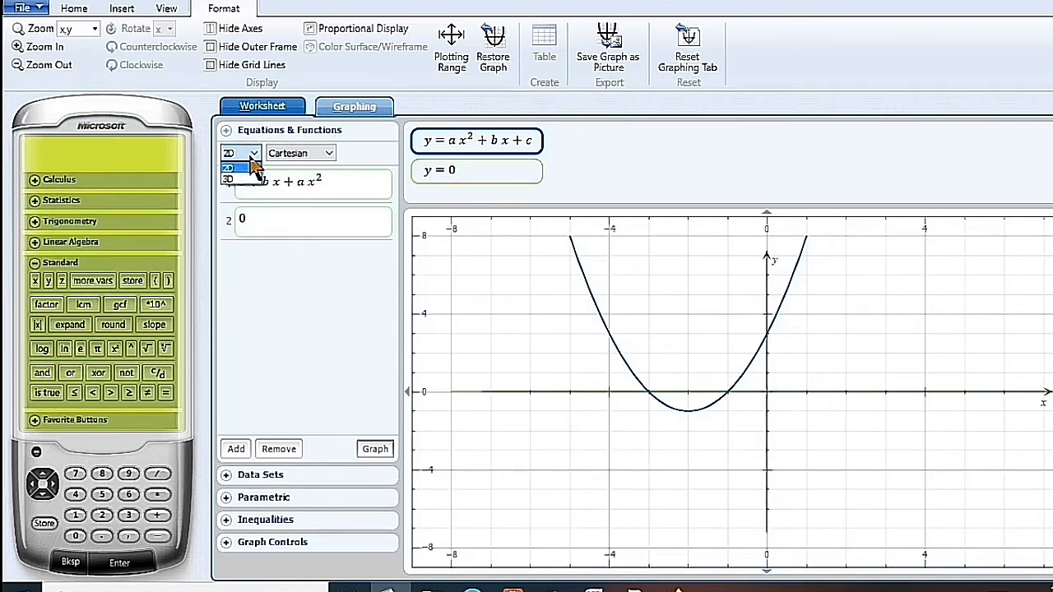
{"action": "left_click", "coordinate": [242, 161]}
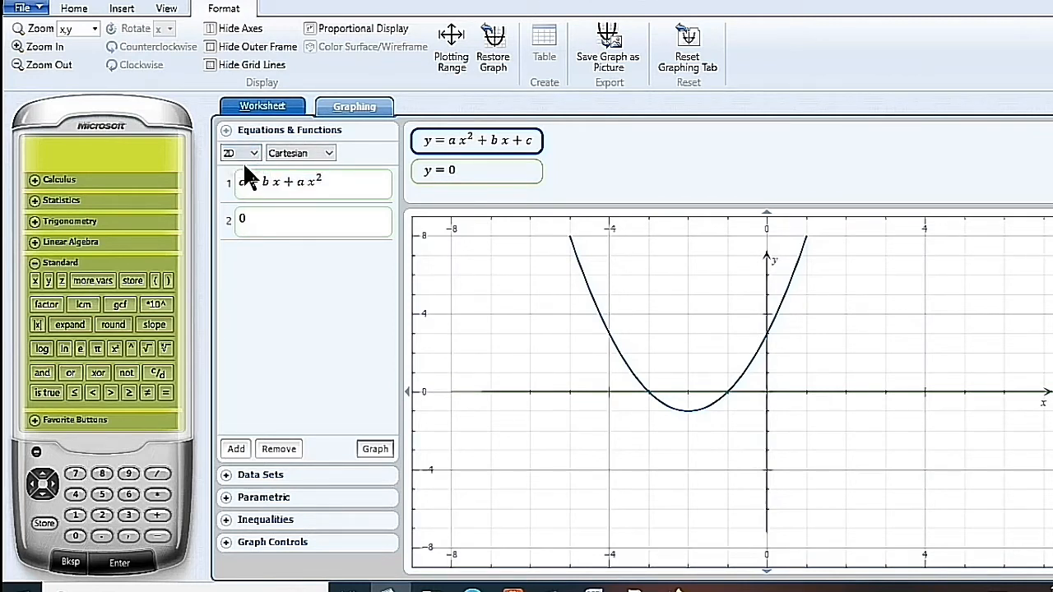
{"action": "left_click", "coordinate": [319, 155]}
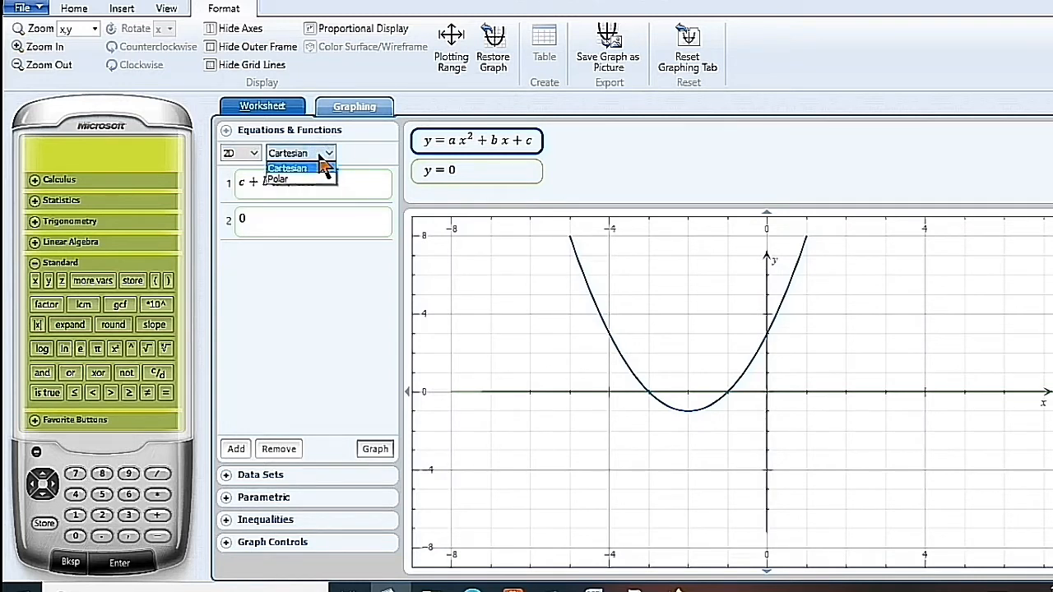
{"action": "left_click", "coordinate": [320, 169]}
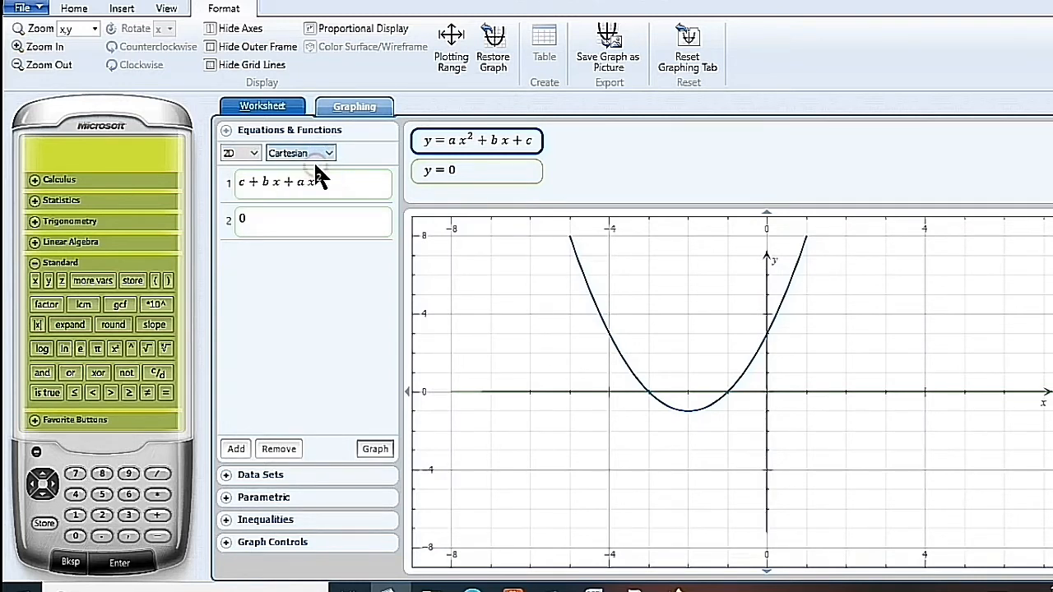
Replace the first graph equation, c + bx + ax², with y = 4 + 4x + x²
{"action": "left_click", "coordinate": [329, 180]}
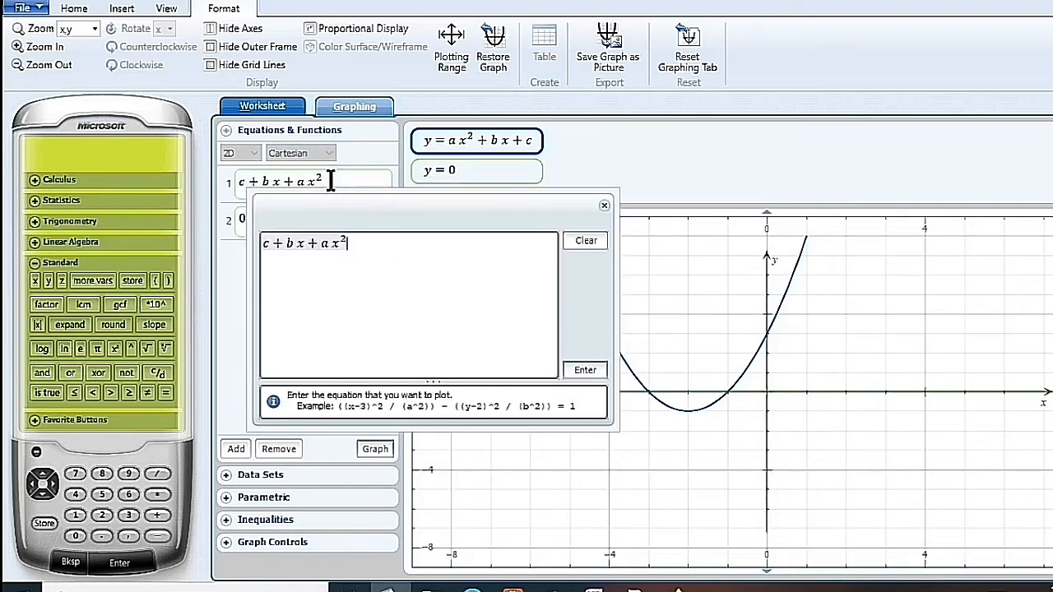
{"action": "key", "text": "BackSpace"}
{"action": "key", "text": "BackSpace"}
{"action": "key", "text": "BackSpace"}
{"action": "key", "text": "BackSpace"}
{"action": "key", "text": "BackSpace"}
{"action": "key", "text": "BackSpace"}
{"action": "key", "text": "BackSpace"}
{"action": "key", "text": "BackSpace"}
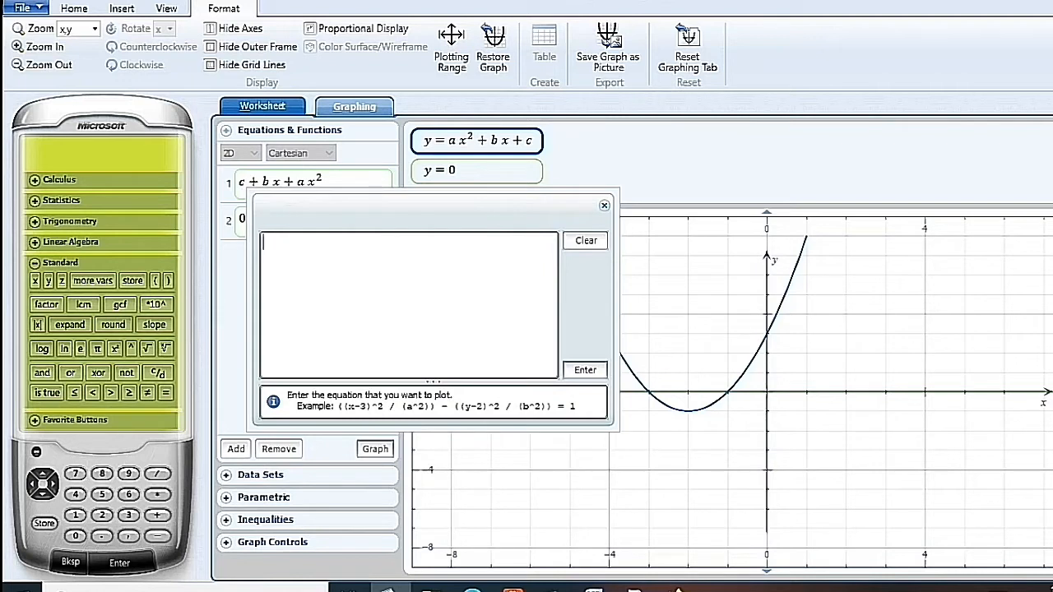
{"action": "type", "text": "y="}
{"action": "key", "text": "BackSpace"}
{"action": "type", "text": "= 4 + "}
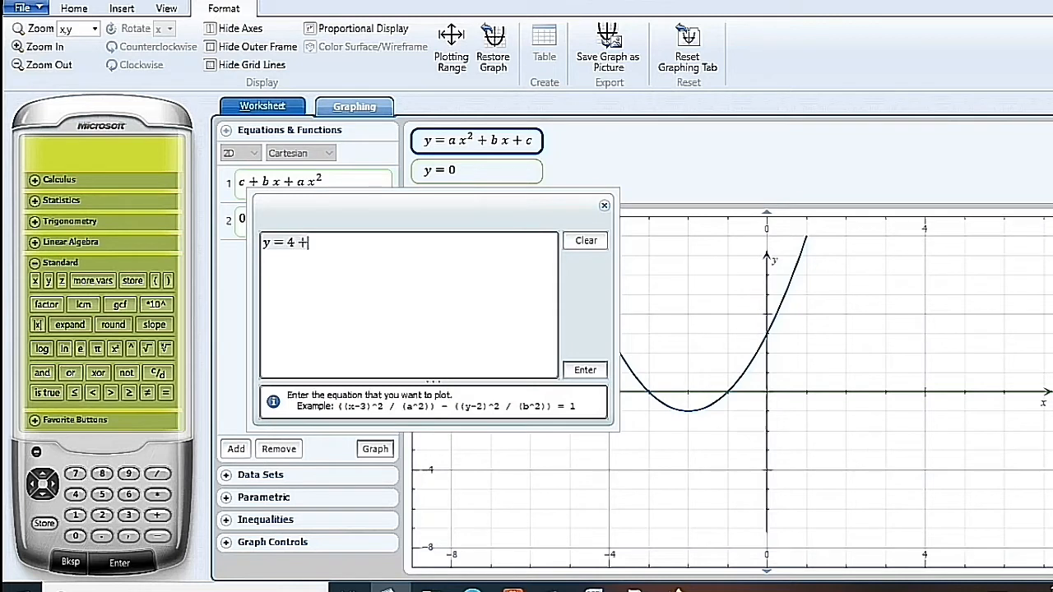
{"action": "type", "text": "4x + 4"}
{"action": "key", "text": "BackSpace"}
{"action": "type", "text": "x"}
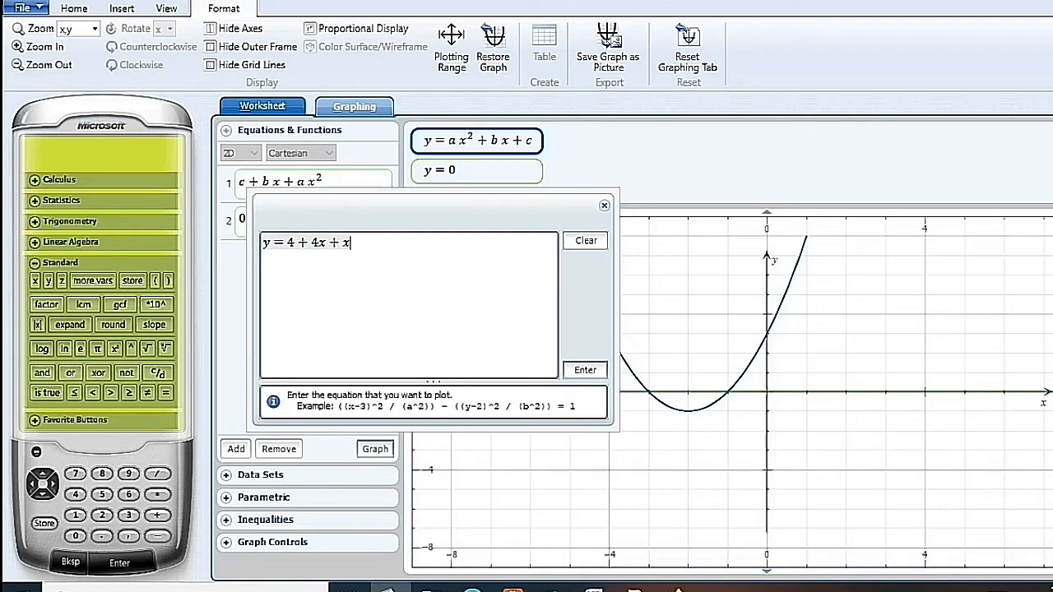
{"action": "type", "text": "^2"}
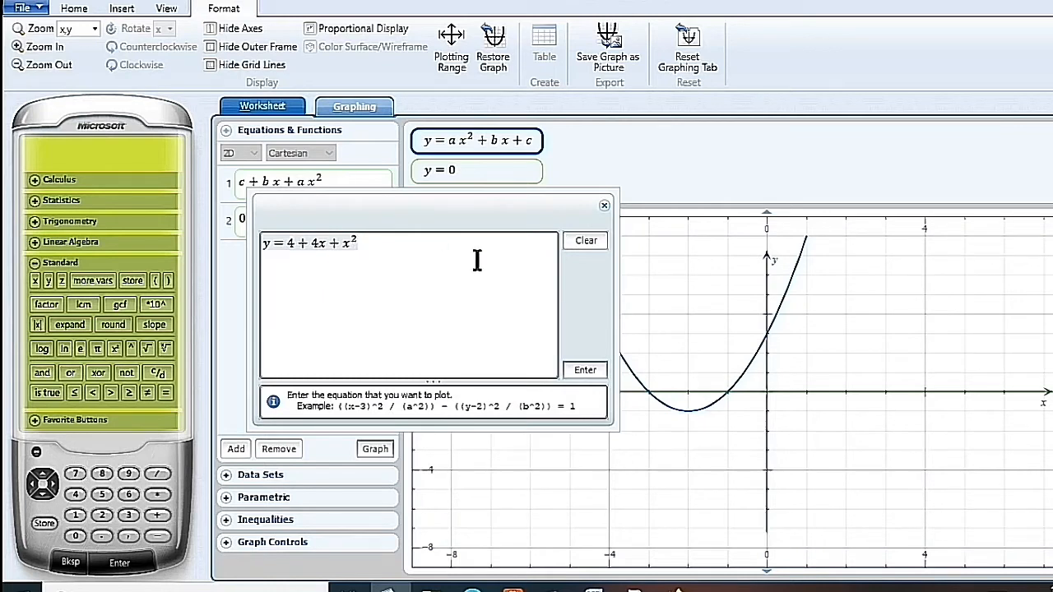
{"action": "left_click", "coordinate": [584, 371]}
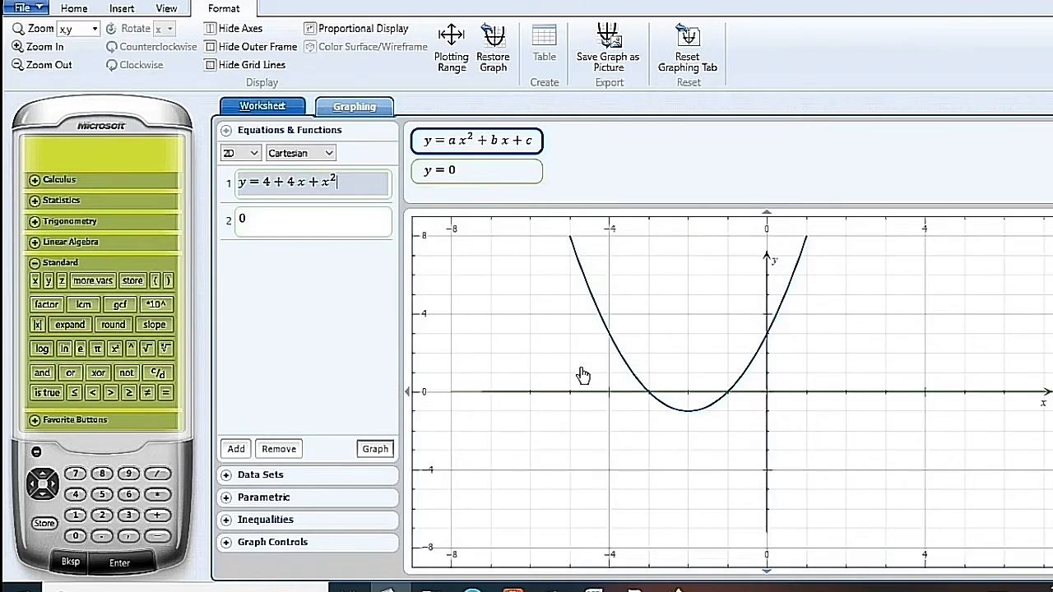
Graph the edited equation list, shift the plot slightly, and start a trace along the curve
{"action": "left_click", "coordinate": [382, 450]}
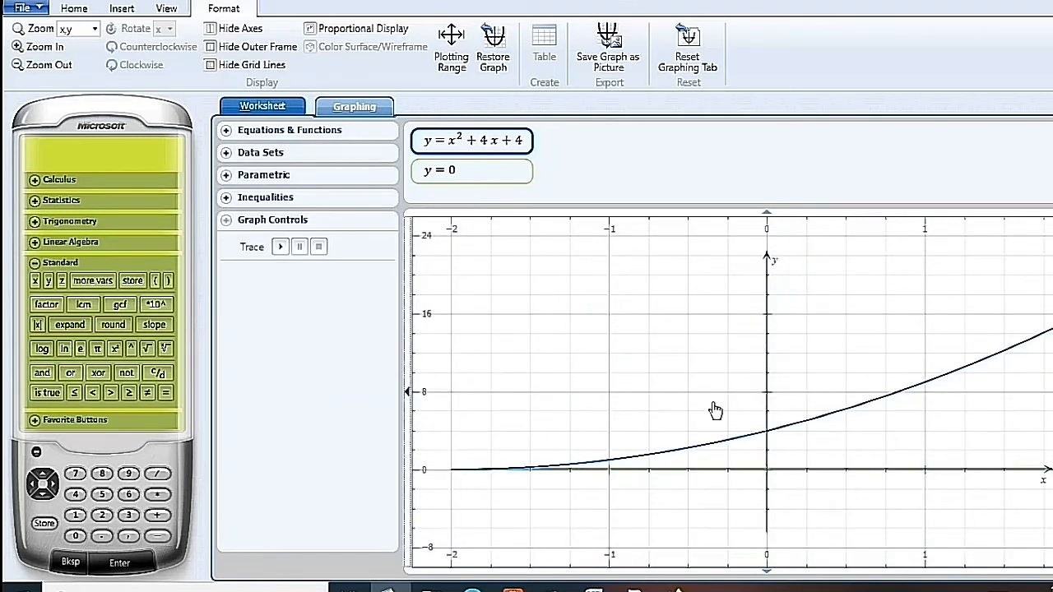
{"action": "mouse_move", "coordinate": [660, 394]}
{"action": "left_mouse_down"}
{"action": "mouse_move", "coordinate": [710, 400]}
{"action": "mouse_move", "coordinate": [863, 364]}
{"action": "mouse_move", "coordinate": [863, 399]}
{"action": "mouse_move", "coordinate": [612, 444]}
{"action": "mouse_move", "coordinate": [559, 441]}
{"action": "mouse_move", "coordinate": [545, 427]}
{"action": "mouse_move", "coordinate": [640, 391]}
{"action": "left_mouse_up"}
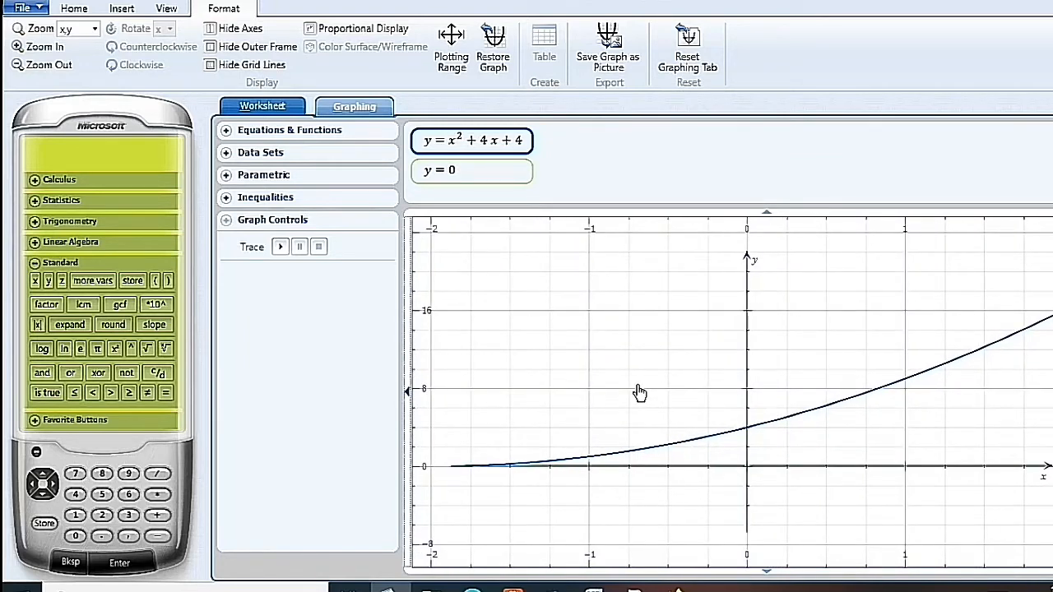
{"action": "left_click", "coordinate": [280, 249]}
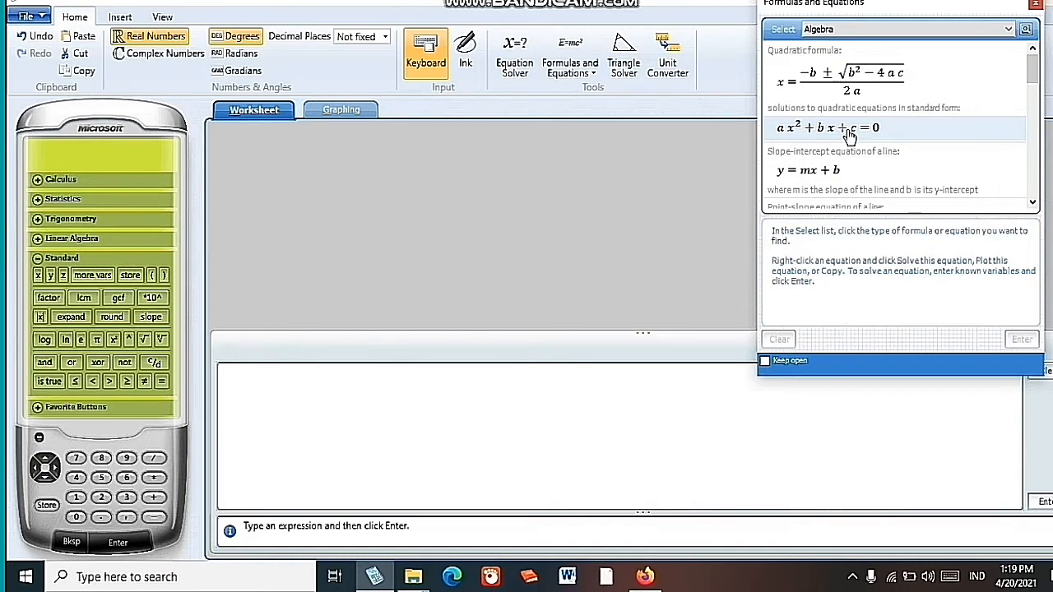
Solve the standard-form quadratic equation ax² + bx + c = 0 from the Algebra formulas with a = 2, b = -5 and c = -12
{"action": "right_click", "coordinate": [847, 135]}
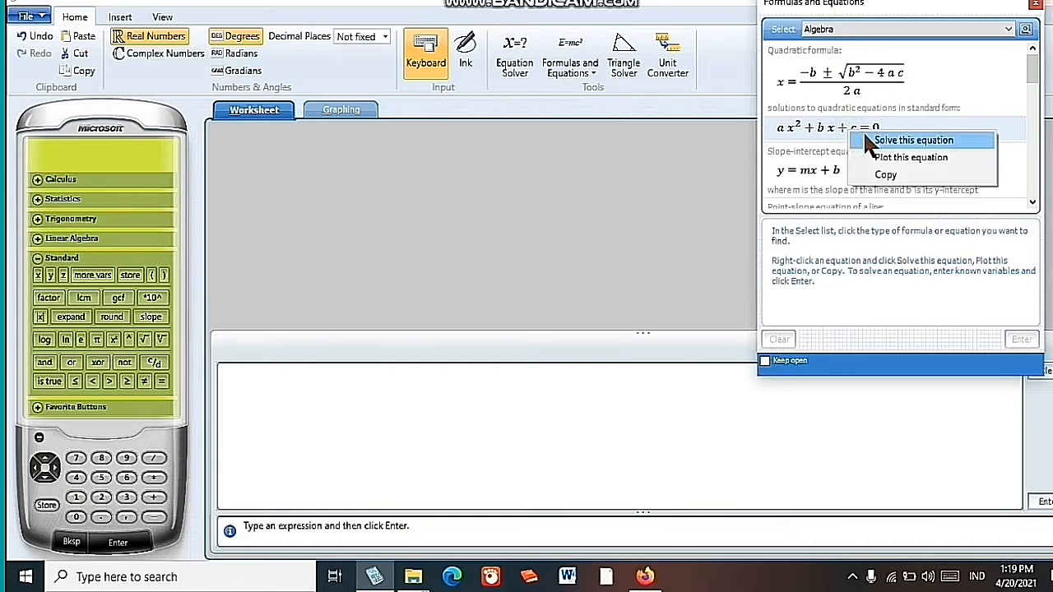
{"action": "left_click", "coordinate": [877, 142]}
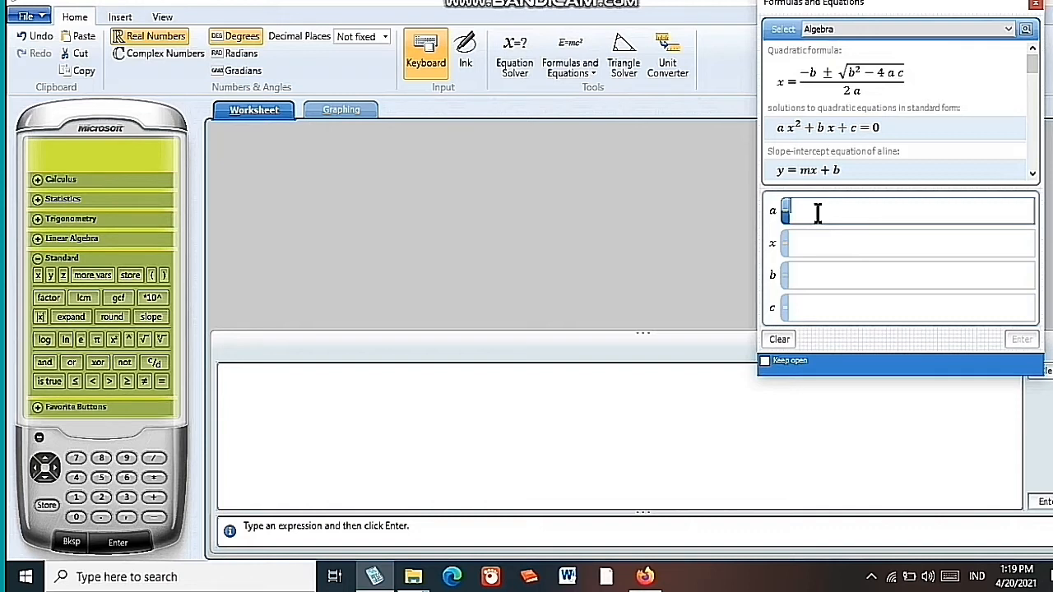
{"action": "type", "text": "2"}
{"action": "left_click", "coordinate": [797, 278]}
{"action": "type", "text": "-5"}
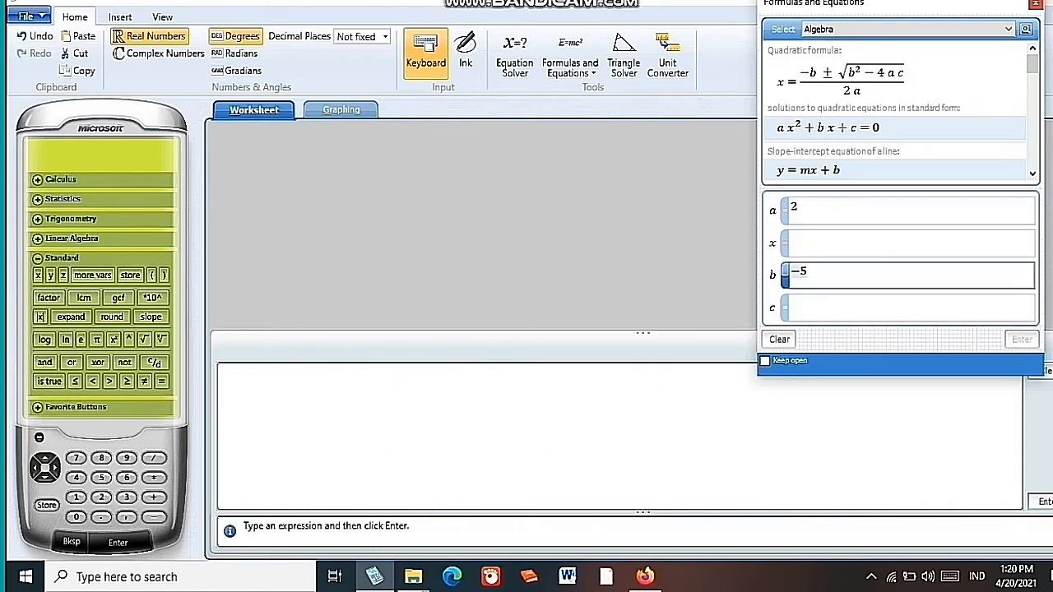
{"action": "left_click", "coordinate": [797, 311]}
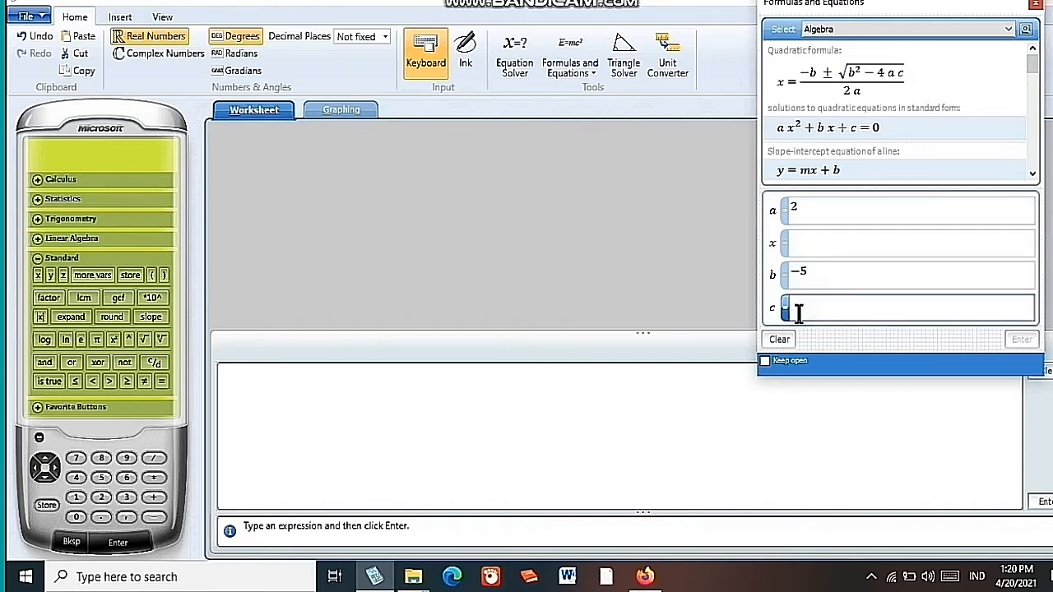
{"action": "type", "text": "-12"}
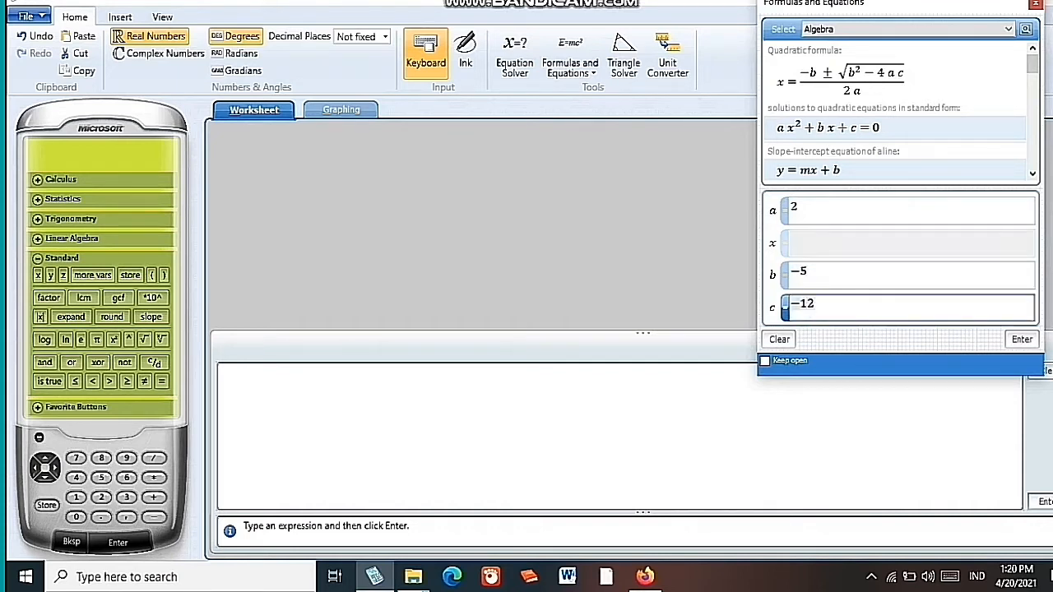
{"action": "left_click", "coordinate": [1026, 340]}
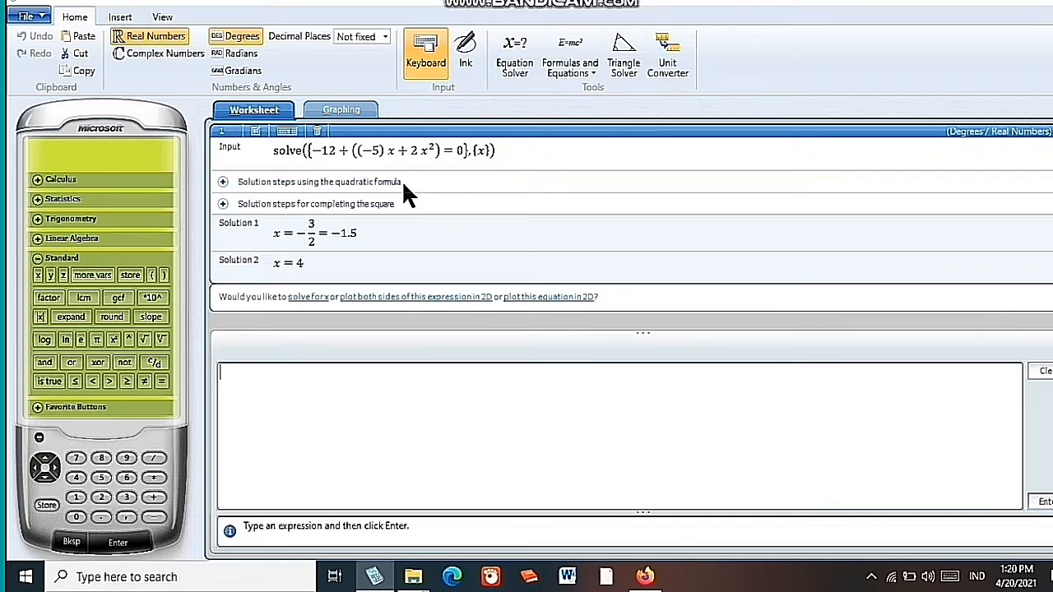
Expand the solution steps using the quadratic formula and read through the worked substitution
{"action": "left_click", "coordinate": [349, 185]}
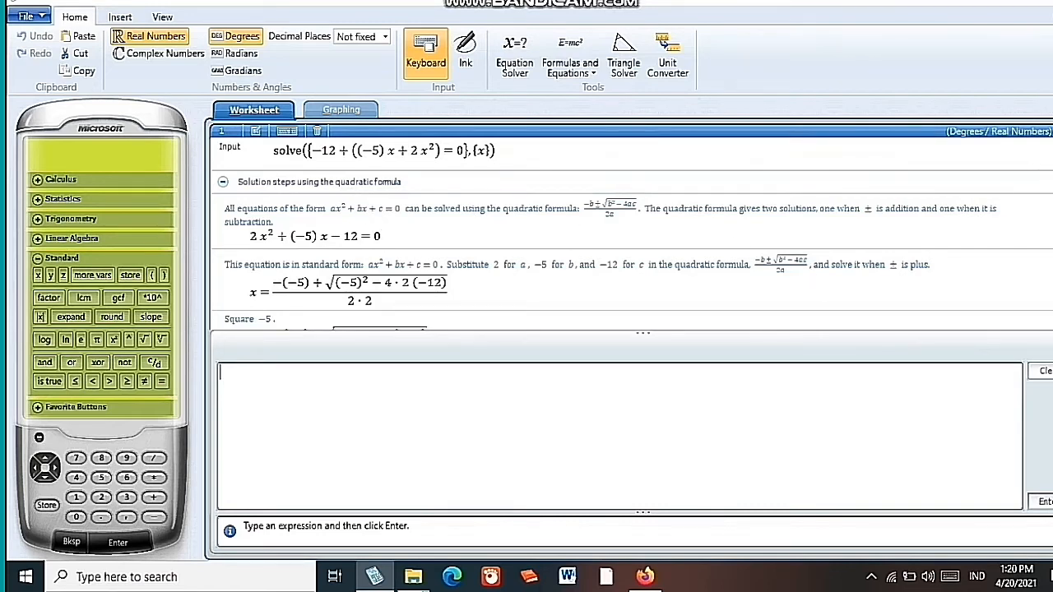
{"action": "scroll", "coordinate": [631, 226], "scroll_direction": "down", "scroll_amount": 3}
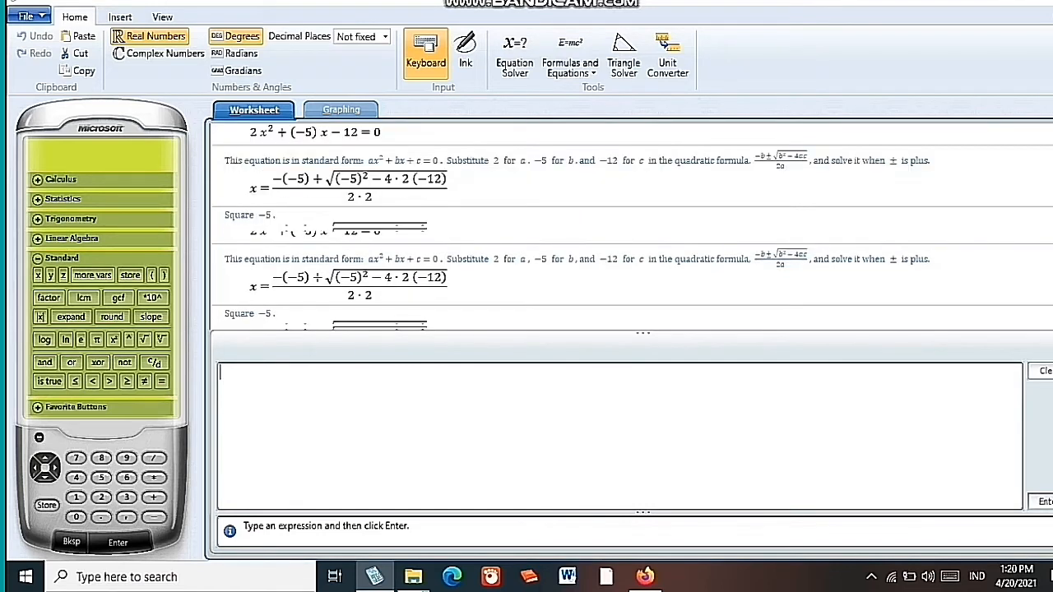
{"action": "scroll", "coordinate": [631, 226], "scroll_direction": "down", "scroll_amount": 2}
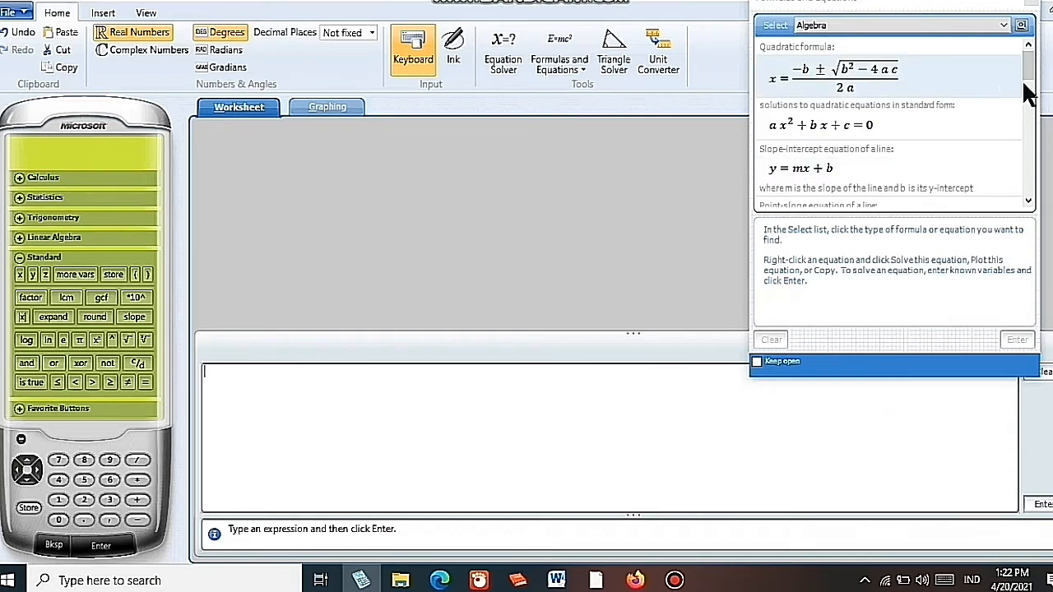
Find the midpoint formula in the Algebra formulas and plot it
{"action": "left_click_drag", "start_coordinate": [1035, 86], "coordinate": [1037, 126]}
{"action": "right_click", "coordinate": [939, 130]}
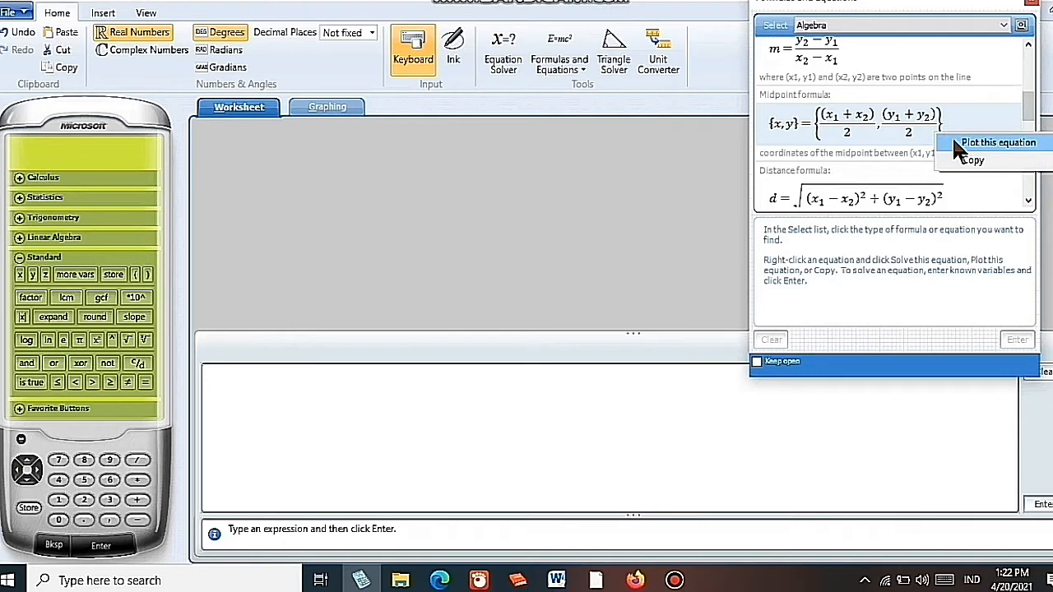
{"action": "left_click", "coordinate": [955, 142]}
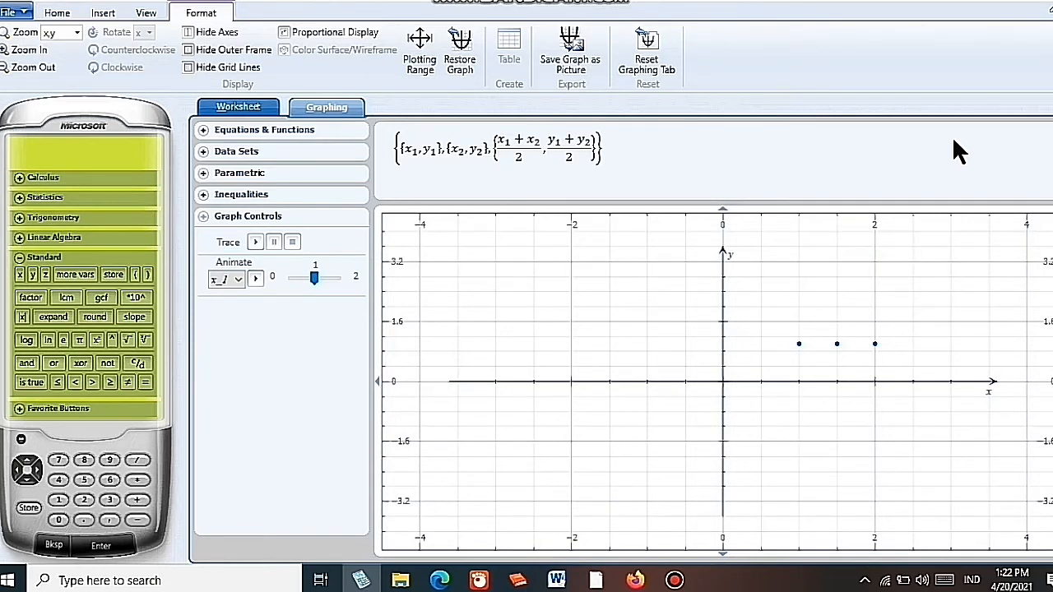
Open the plotted midpoint data set for editing and replace x₁ in its first point with 2
{"action": "left_click", "coordinate": [321, 153]}
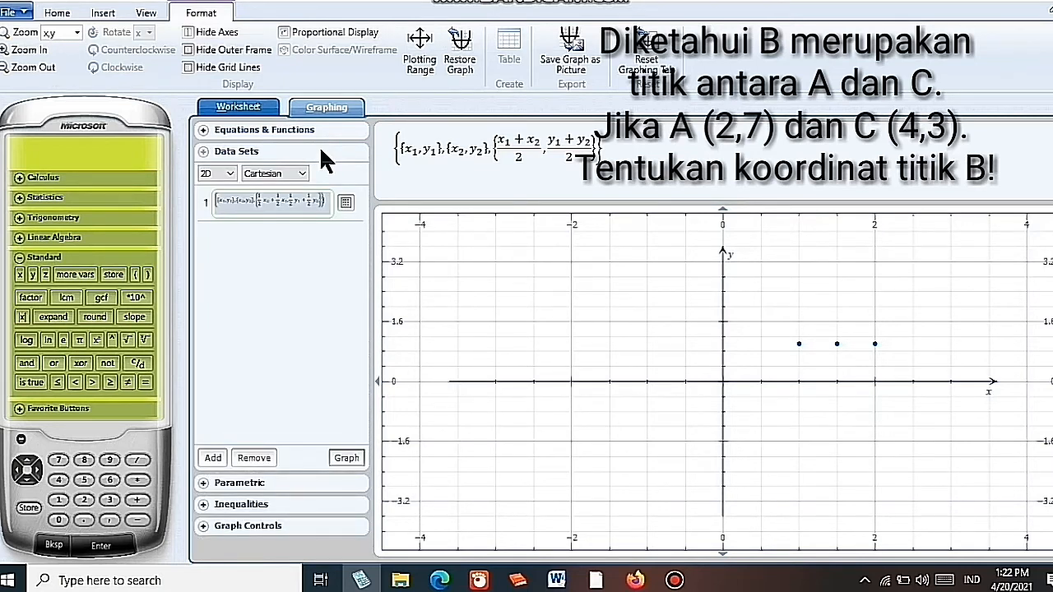
{"action": "left_click", "coordinate": [324, 203]}
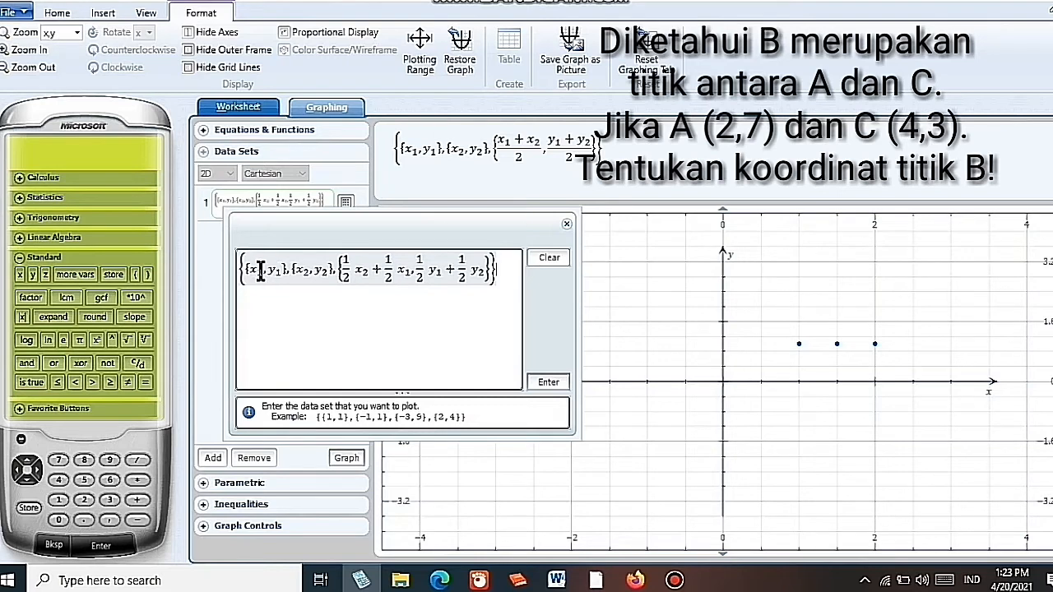
{"action": "left_click_drag", "start_coordinate": [261, 270], "coordinate": [253, 271]}
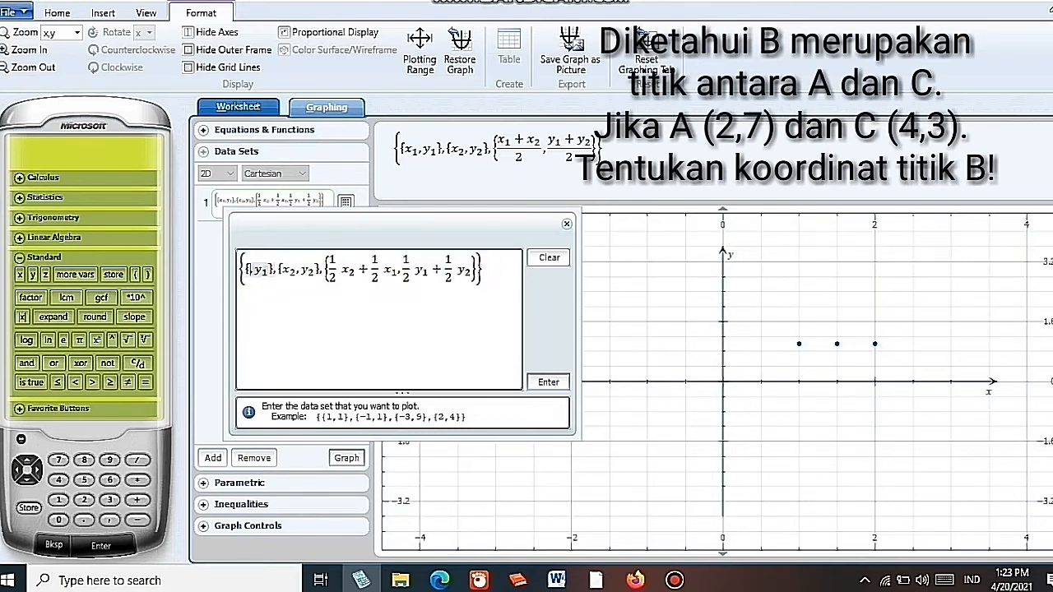
{"action": "type", "text": "2"}
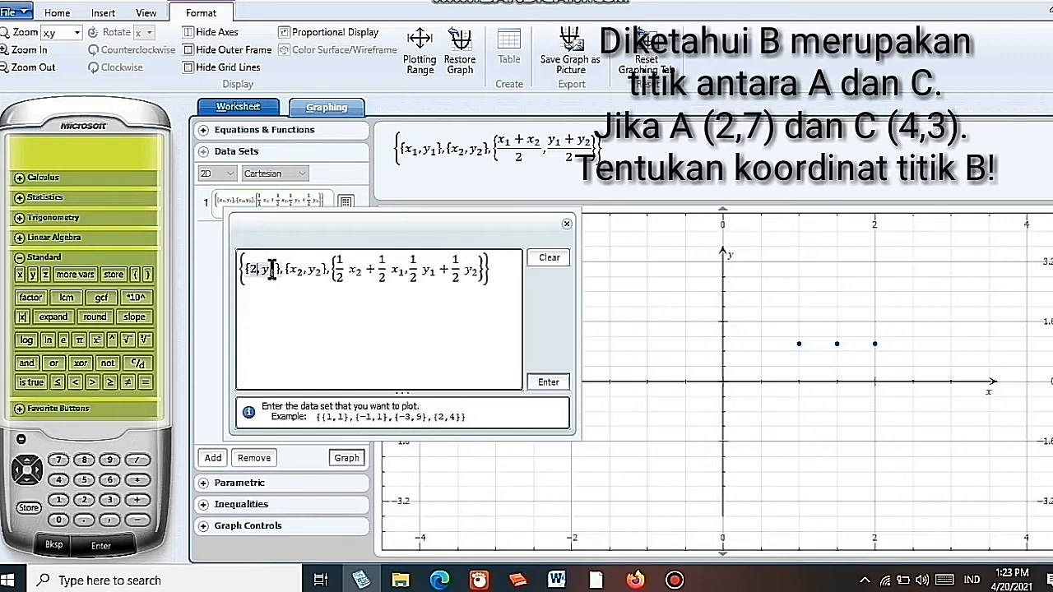
Replace y₁ in the data set's first point with 7
{"action": "left_click_drag", "start_coordinate": [280, 270], "coordinate": [269, 271]}
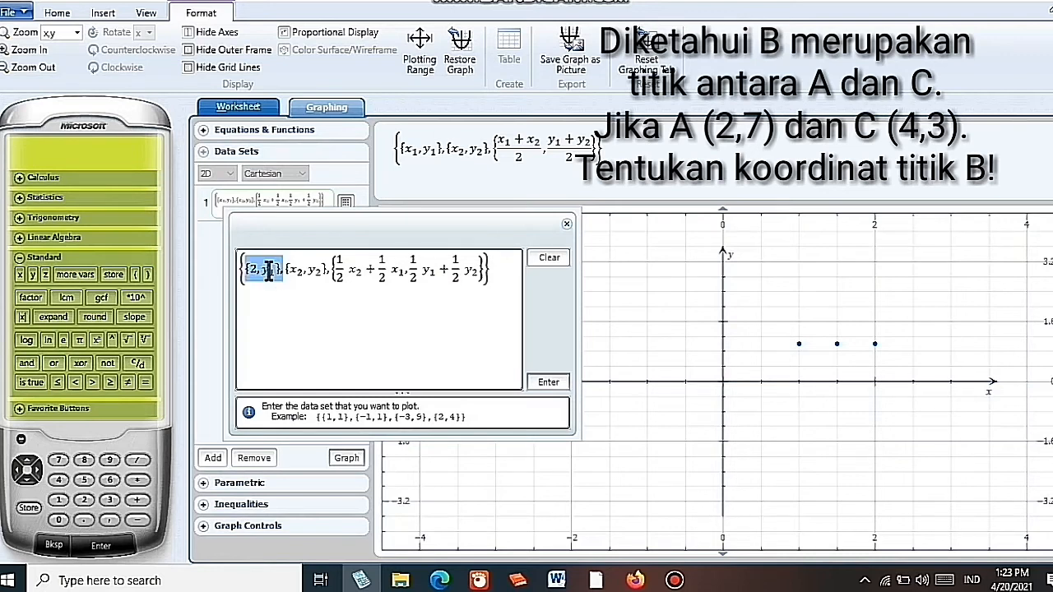
{"action": "left_click", "coordinate": [269, 271]}
{"action": "double_click", "coordinate": [276, 274]}
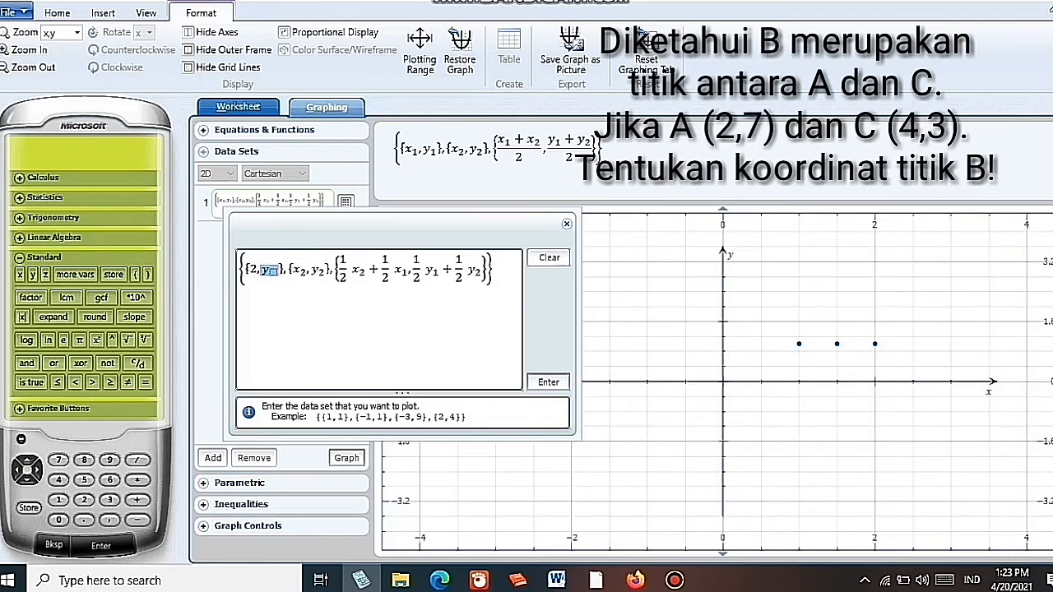
{"action": "key", "text": "BackSpace"}
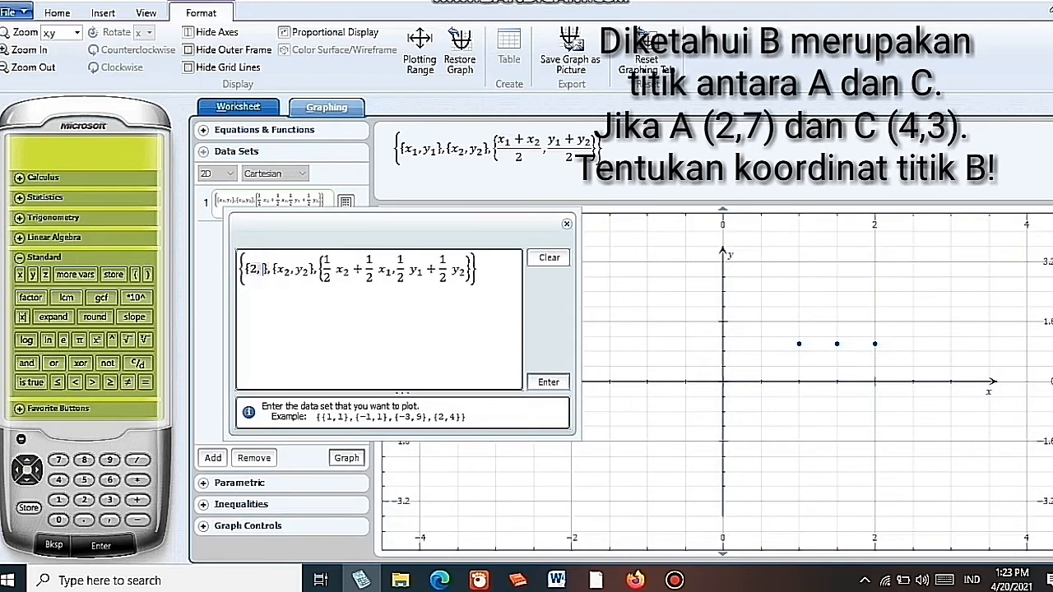
{"action": "type", "text": "7"}
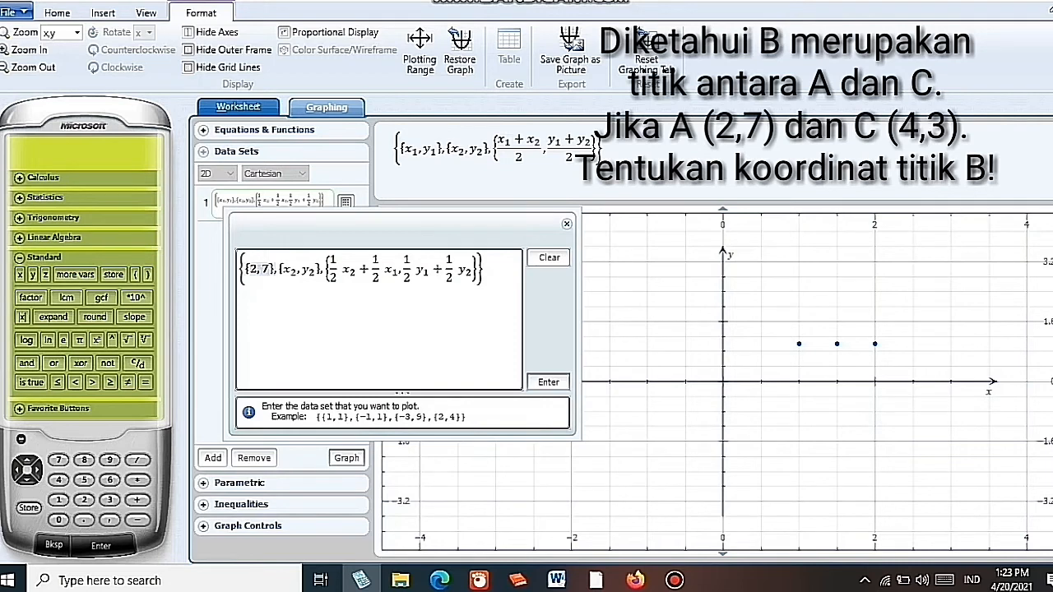
Replace x₂ with 4 and y₂ with 3 in the data set's second point
{"action": "left_click", "coordinate": [294, 267]}
{"action": "key", "text": "BackSpace"}
{"action": "key", "text": "BackSpace"}
{"action": "key", "text": "BackSpace"}
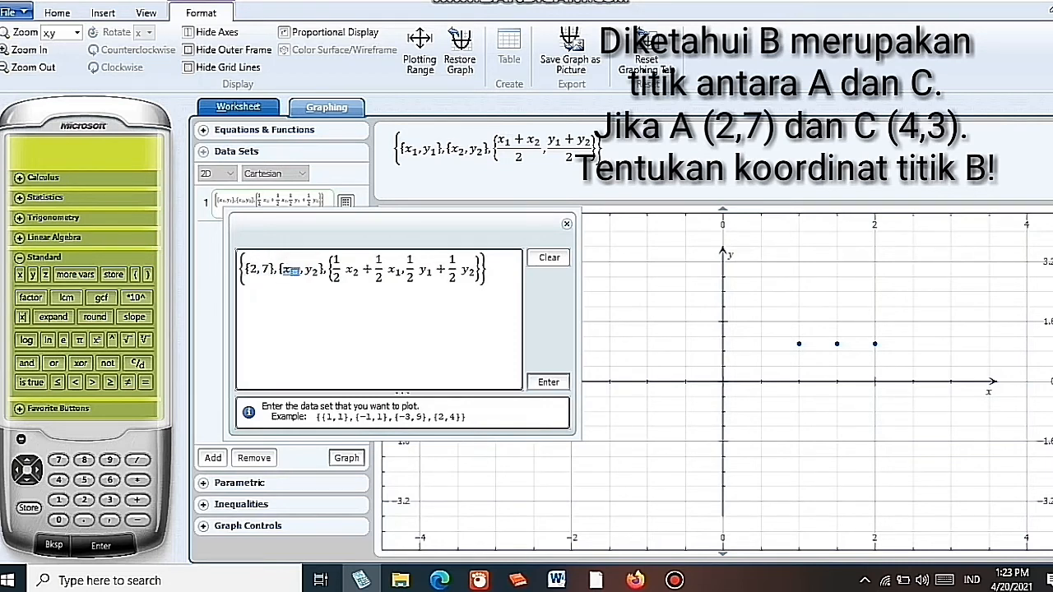
{"action": "type", "text": "4"}
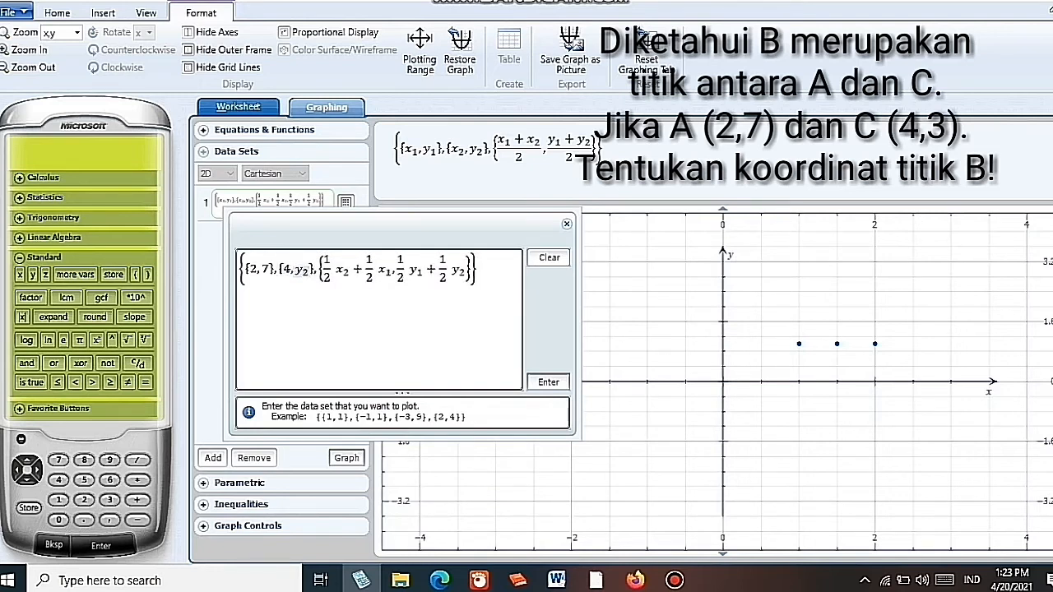
{"action": "key", "text": "BackSpace"}
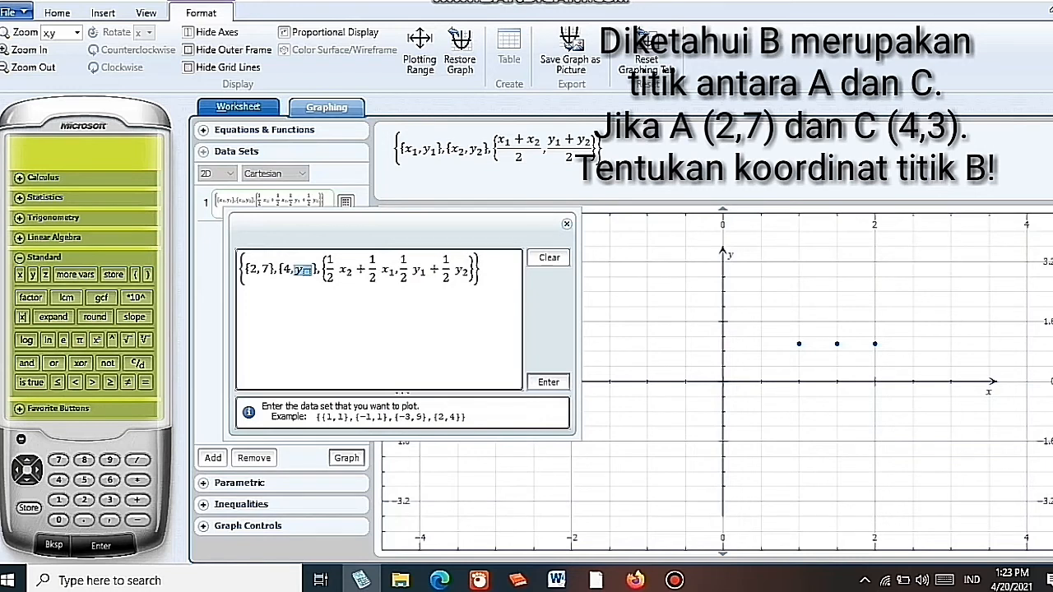
{"action": "key", "text": "BackSpace"}
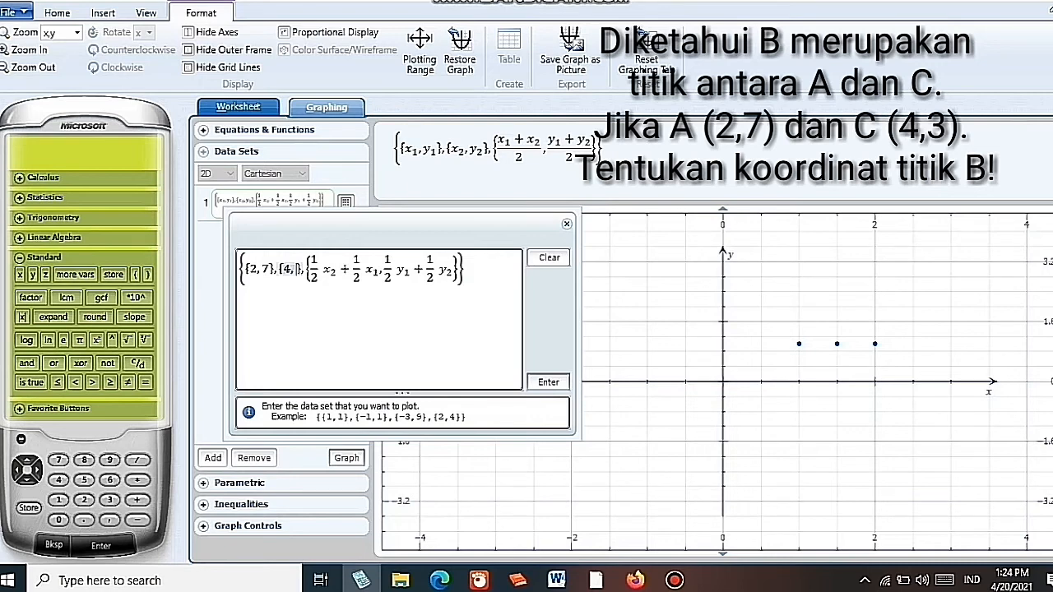
{"action": "type", "text": "3"}
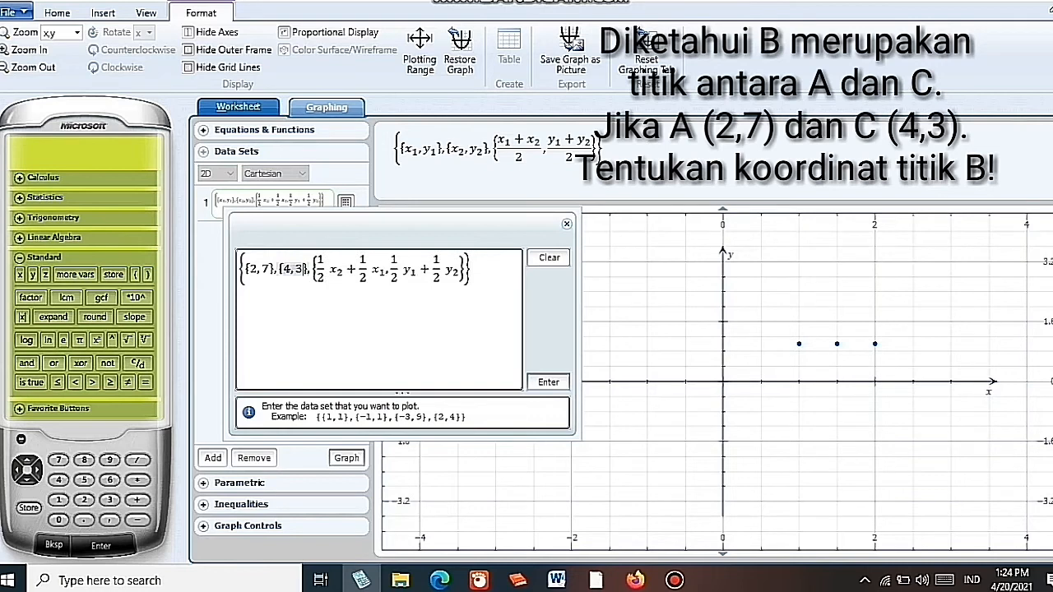
Substitute 4 for x₂ and 2 for x₁ in the x-coordinate expression of the midpoint
{"action": "left_click", "coordinate": [340, 273]}
{"action": "key", "text": "BackSpace"}
{"action": "key", "text": "BackSpace"}
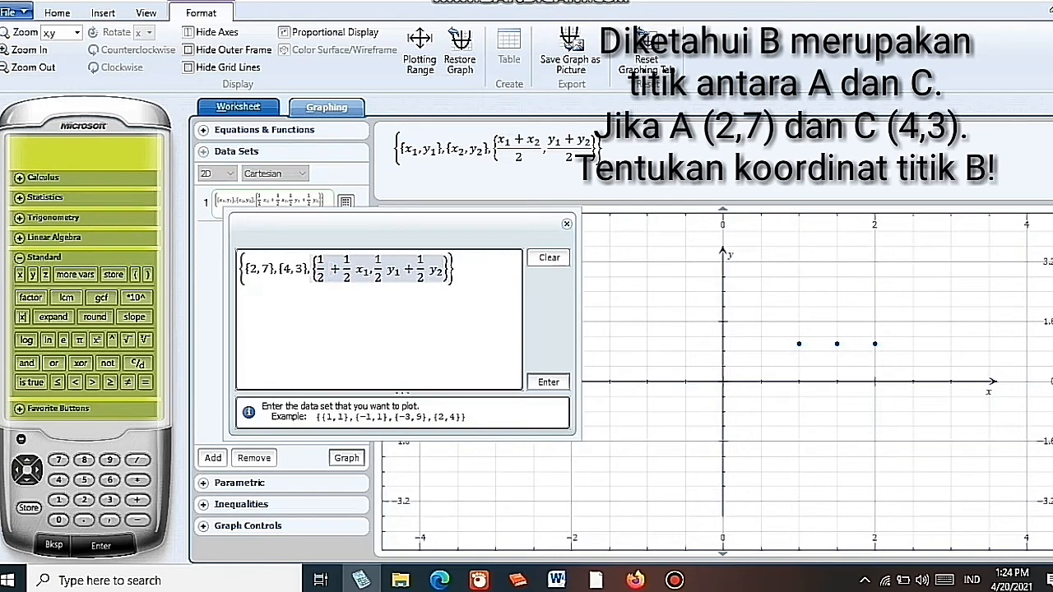
{"action": "type", "text": "4"}
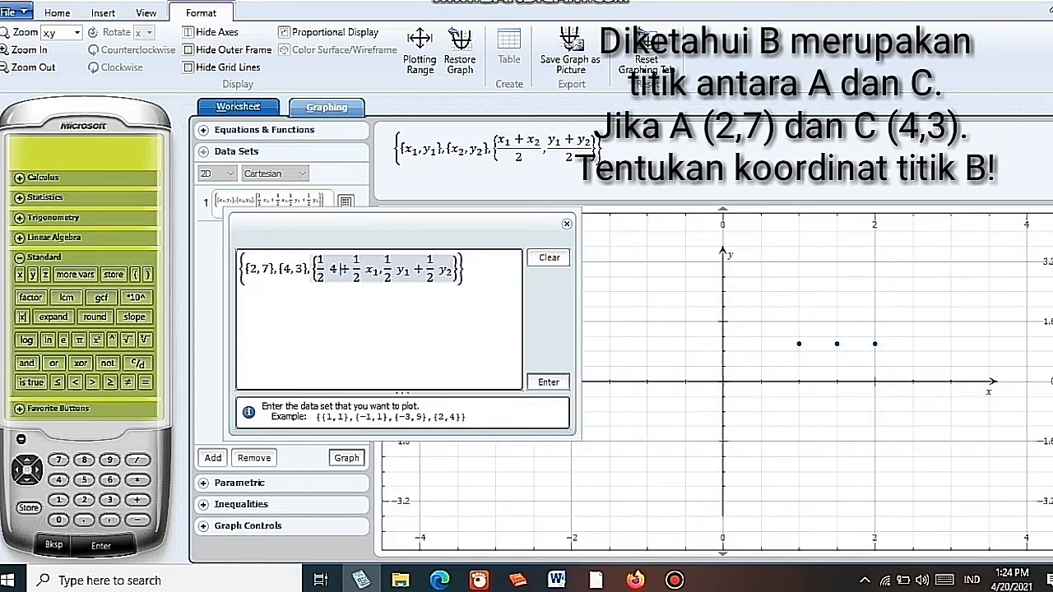
{"action": "left_click", "coordinate": [378, 271]}
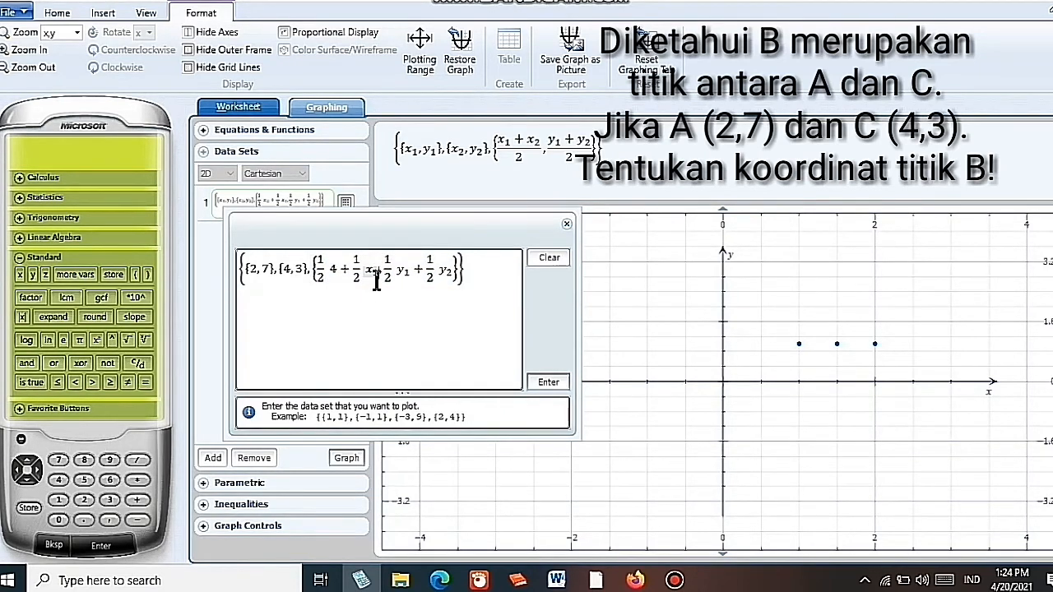
{"action": "key", "text": "BackSpace"}
{"action": "key", "text": "BackSpace"}
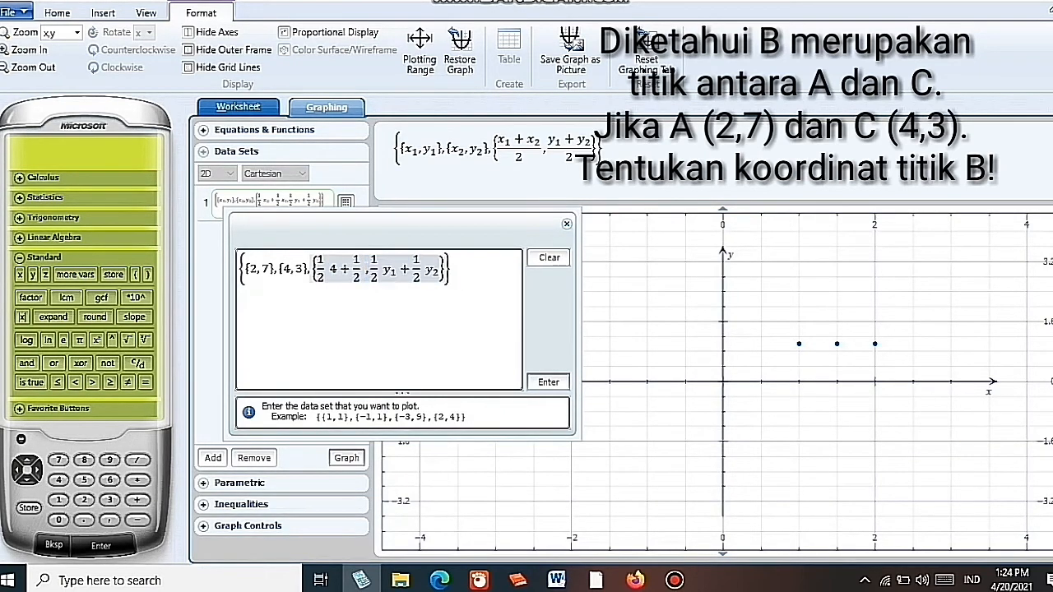
{"action": "type", "text": "2"}
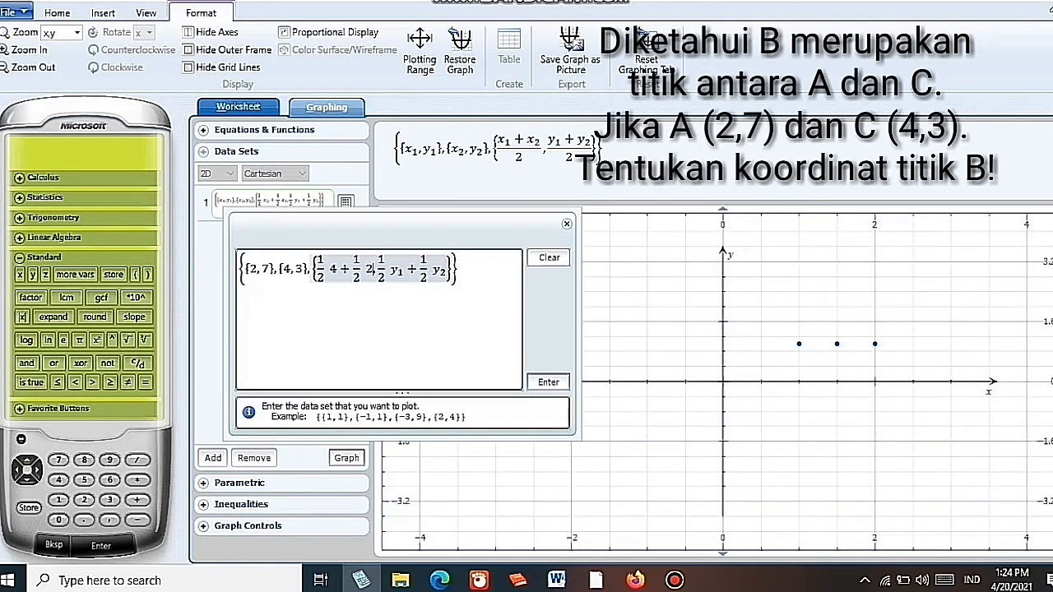
Substitute 7 for y₁ and 3 for y₂ in the midpoint's y-coordinate expression, and graph the edited data set
{"action": "left_click", "coordinate": [400, 272]}
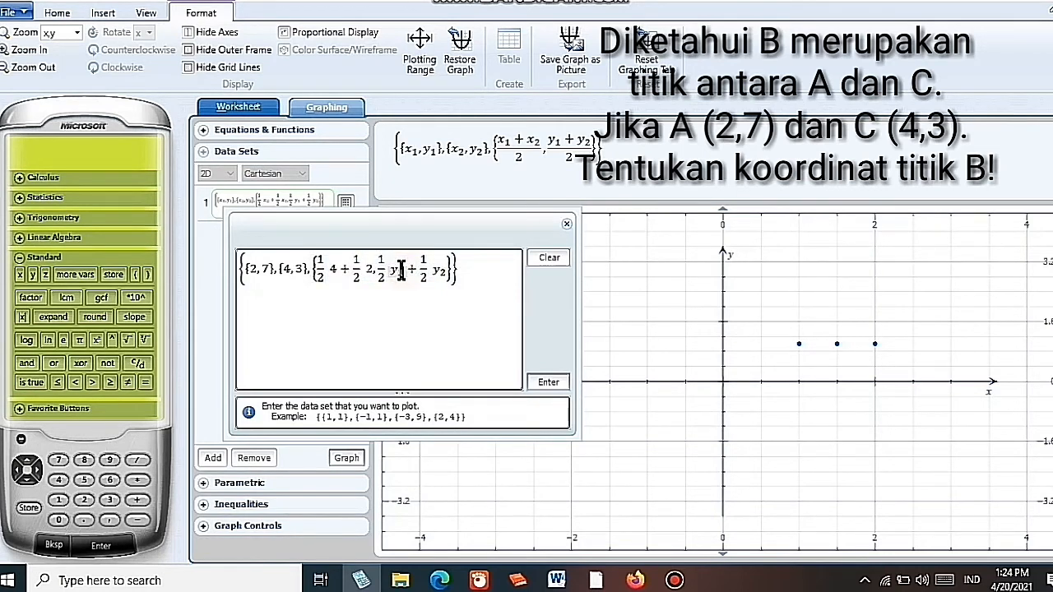
{"action": "key", "text": "BackSpace"}
{"action": "key", "text": "BackSpace"}
{"action": "key", "text": "BackSpace"}
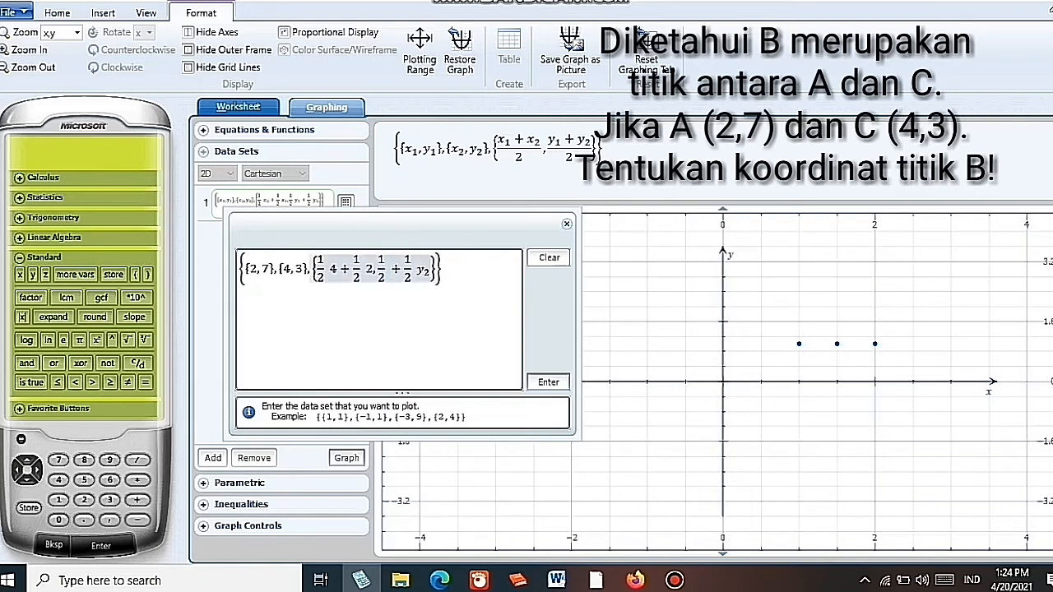
{"action": "type", "text": "7"}
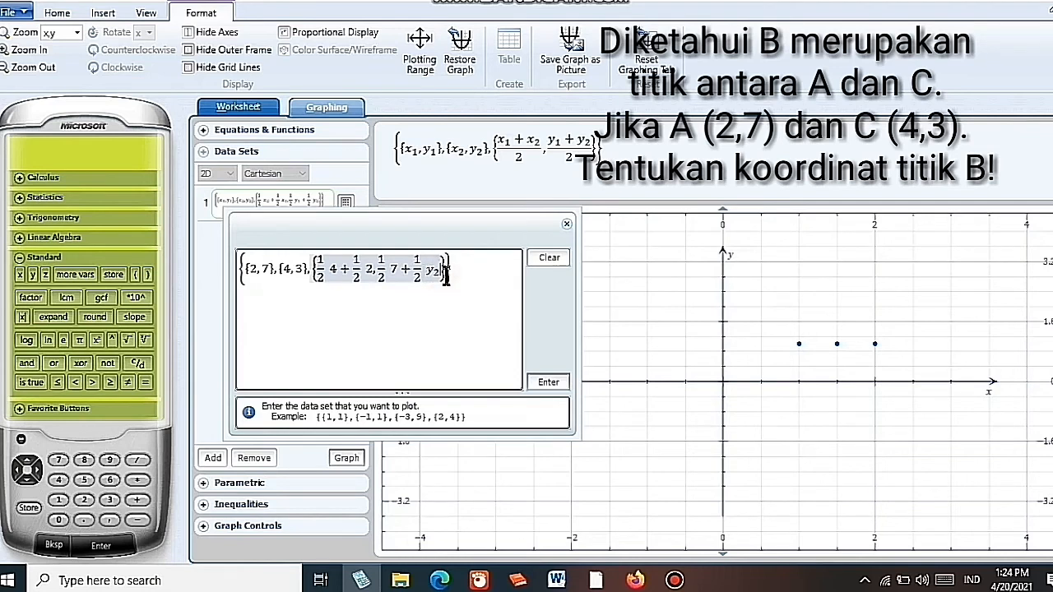
{"action": "key", "text": "BackSpace"}
{"action": "key", "text": "BackSpace"}
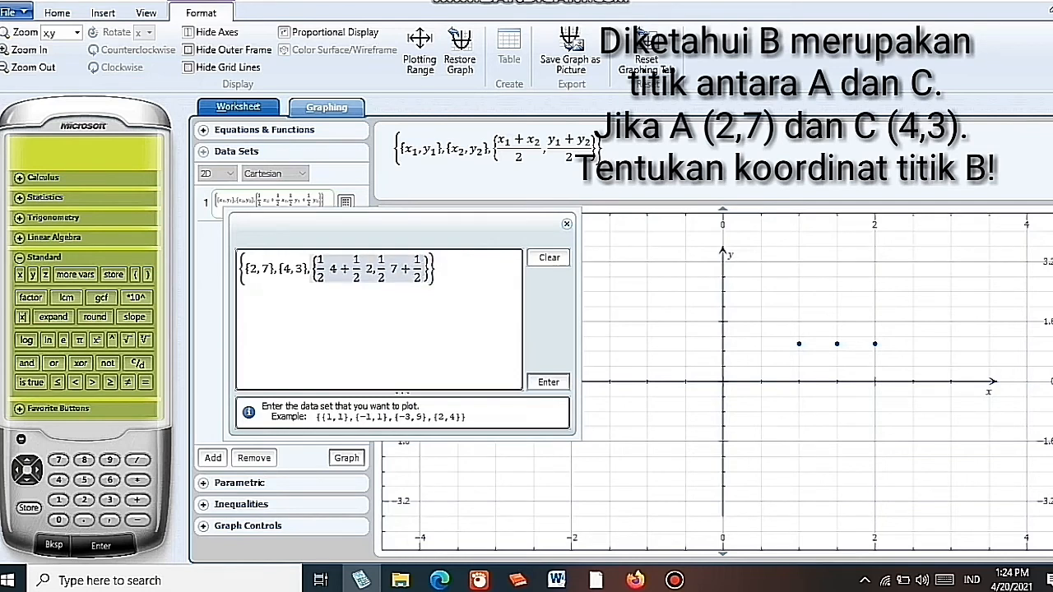
{"action": "type", "text": "3"}
{"action": "left_click", "coordinate": [548, 382]}
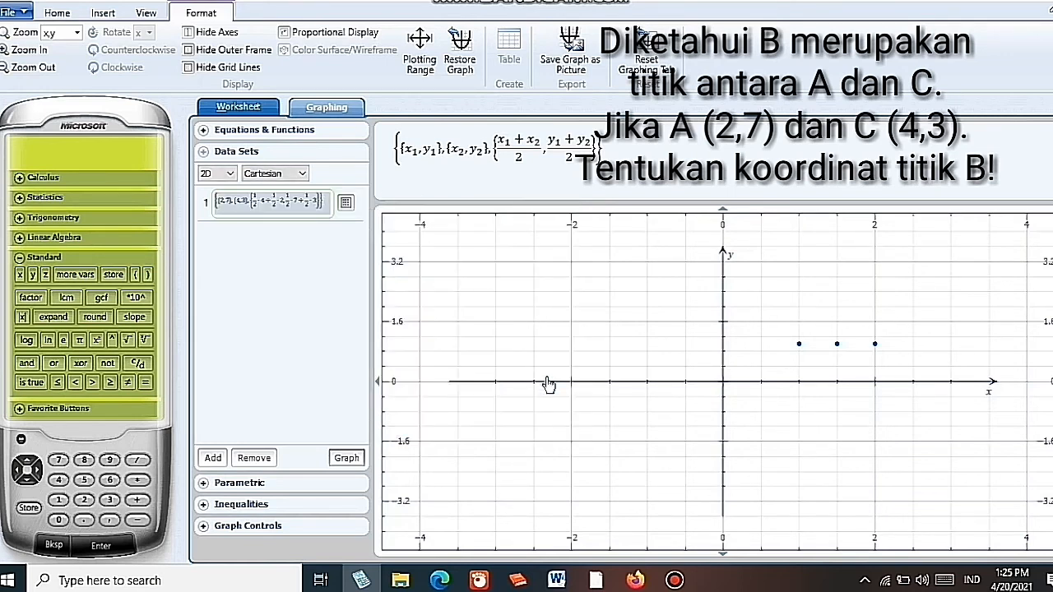
{"action": "left_click", "coordinate": [346, 463]}
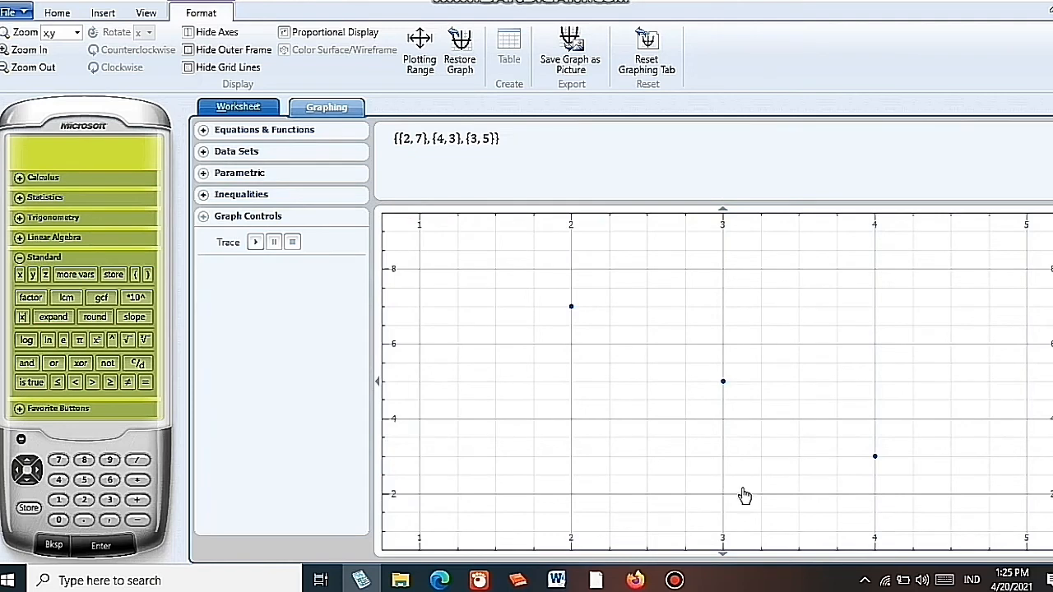
Trace the plotted points and pause the trace at the middle point to read its coordinates
{"action": "left_click_drag", "start_coordinate": [742, 491], "coordinate": [728, 466]}
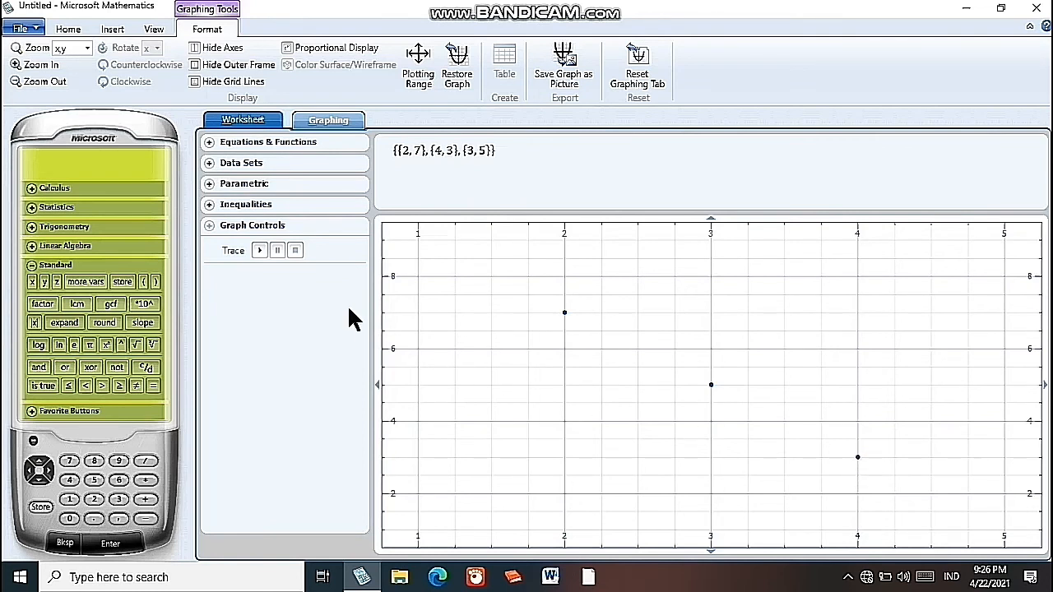
{"action": "left_click", "coordinate": [260, 252]}
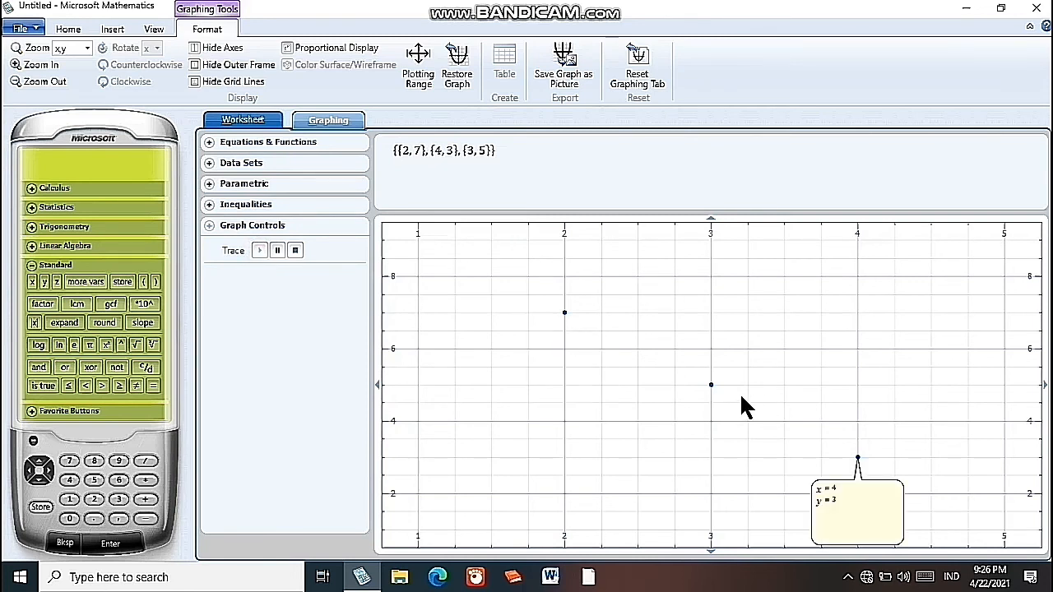
{"action": "left_click", "coordinate": [278, 252]}
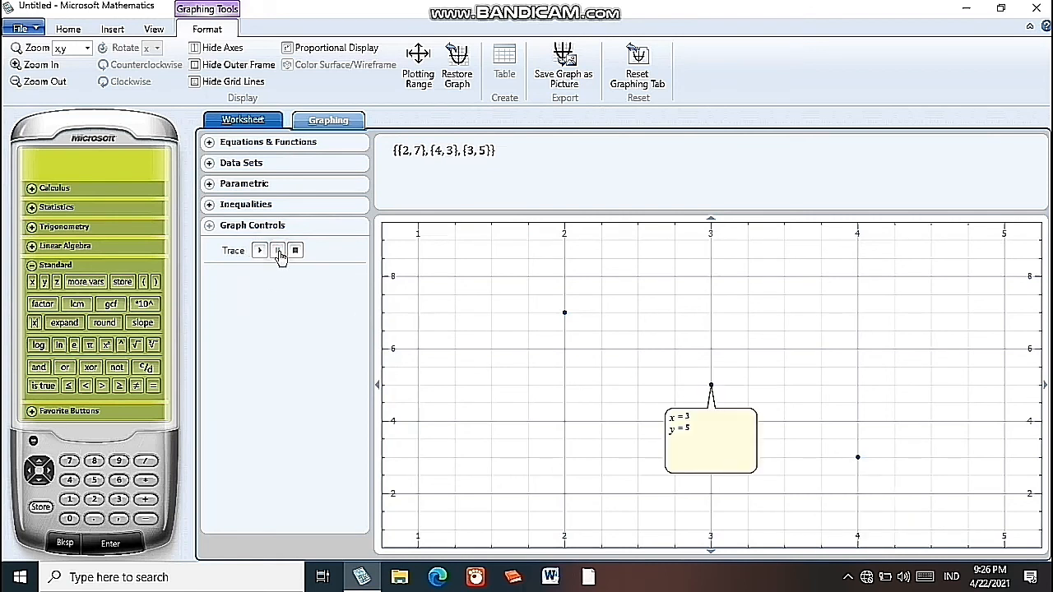